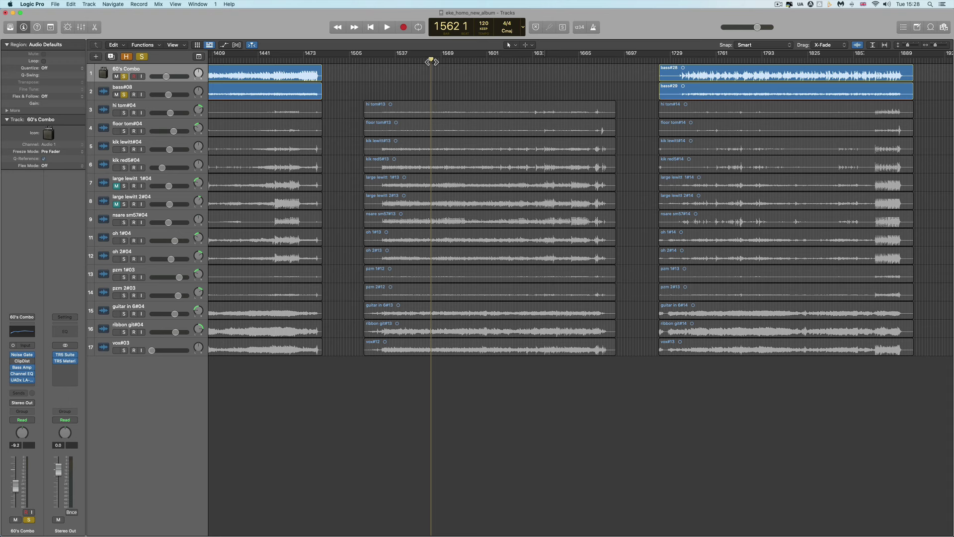
Step: Switch to Brave and read the Treasured page at aeroquartet.com/treasured down to 'How does the service work?'
{"action": "key", "text": "super+Tab"}
{"action": "key", "text": "super+Tab"}
{"action": "key", "text": "super+Tab"}
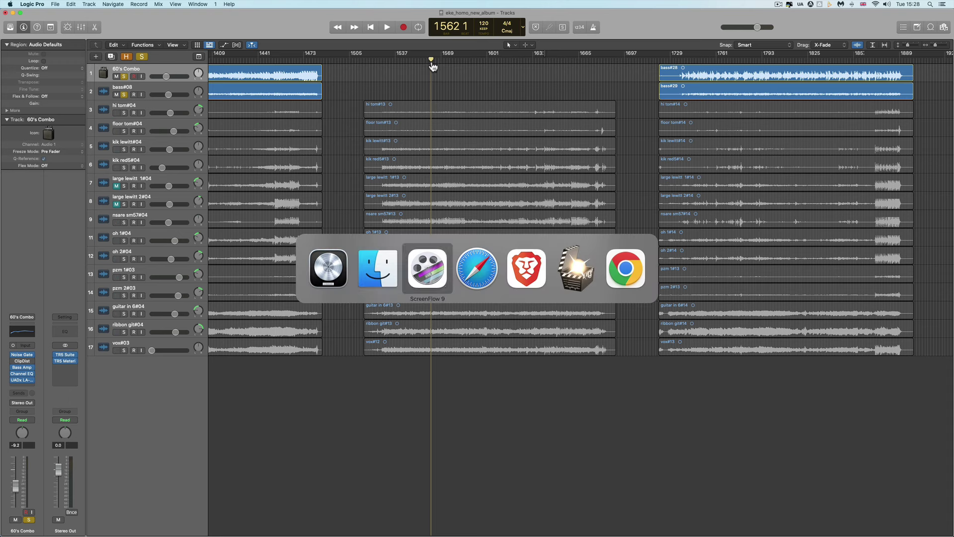
{"action": "key", "text": "super+Tab"}
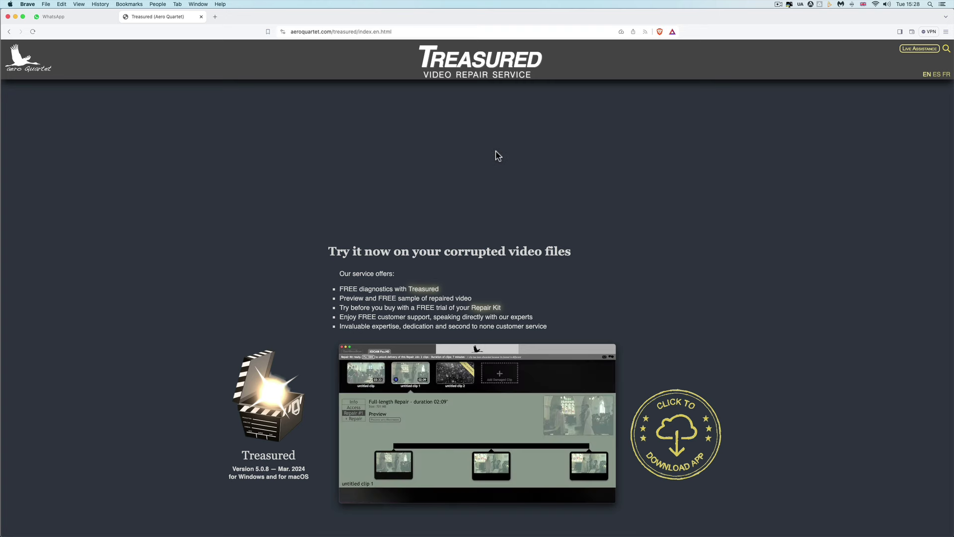
{"action": "scroll", "coordinate": [498, 156], "scroll_direction": "up", "scroll_amount": 1}
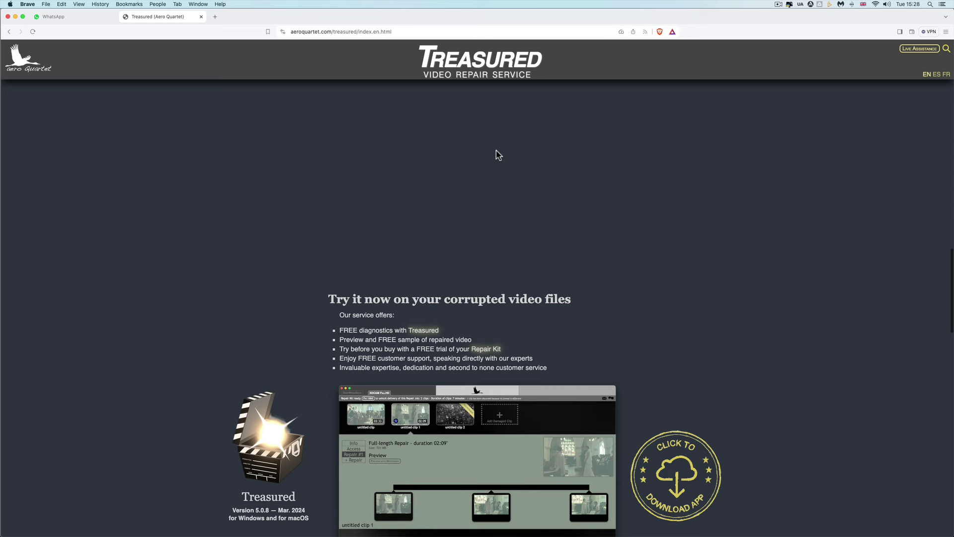
{"action": "scroll", "coordinate": [499, 156], "scroll_direction": "up", "scroll_amount": 5}
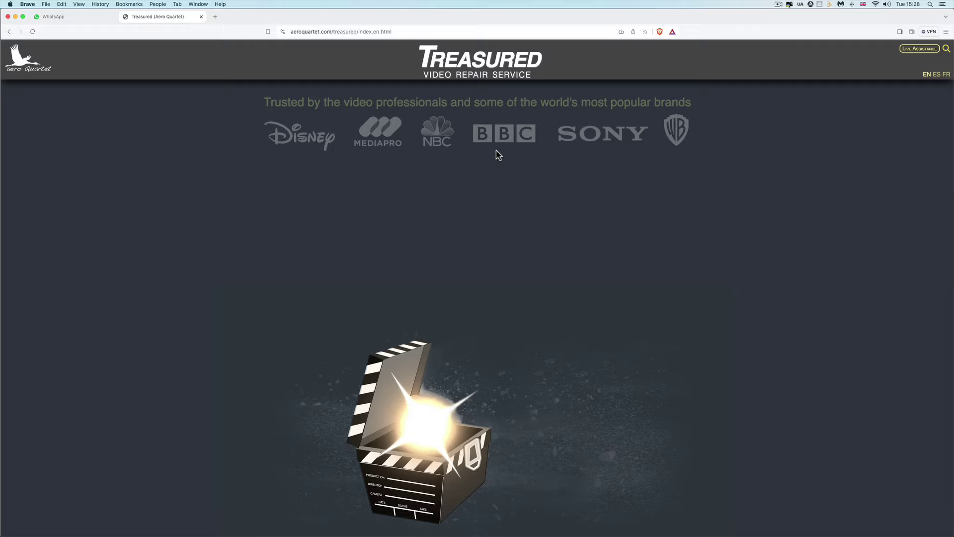
{"action": "scroll", "coordinate": [498, 156], "scroll_direction": "down", "scroll_amount": 3}
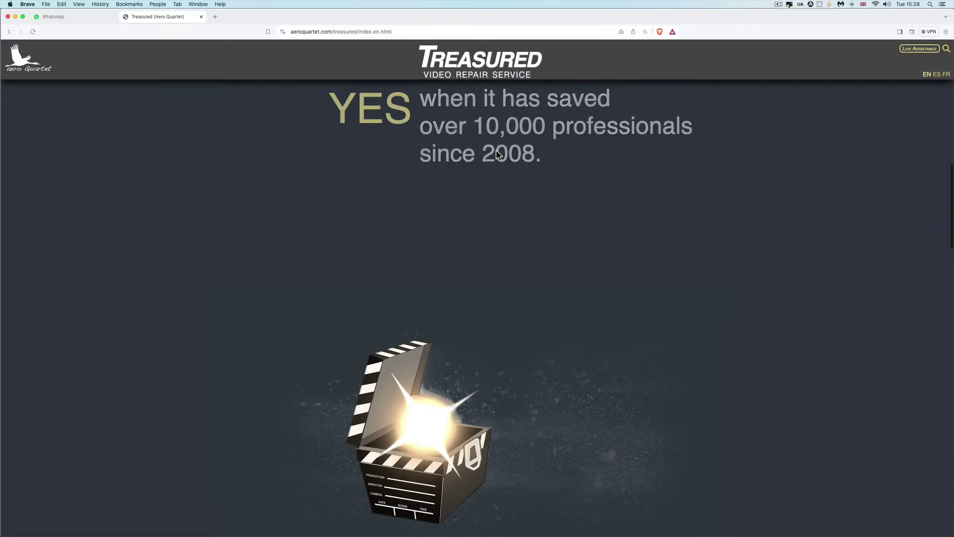
{"action": "scroll", "coordinate": [498, 156], "scroll_direction": "up", "scroll_amount": 2}
{"action": "scroll", "coordinate": [499, 154], "scroll_direction": "down", "scroll_amount": 5}
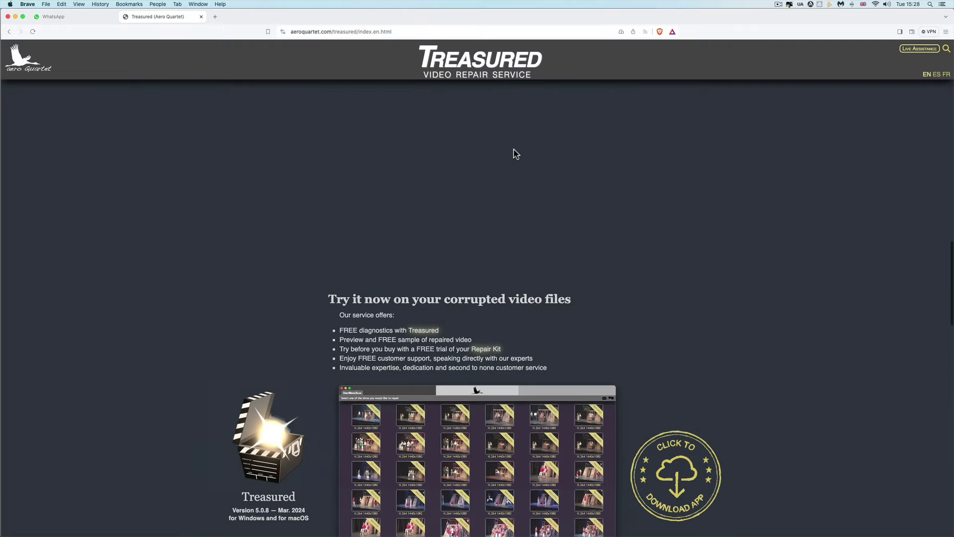
{"action": "scroll", "coordinate": [515, 153], "scroll_direction": "down", "scroll_amount": 3}
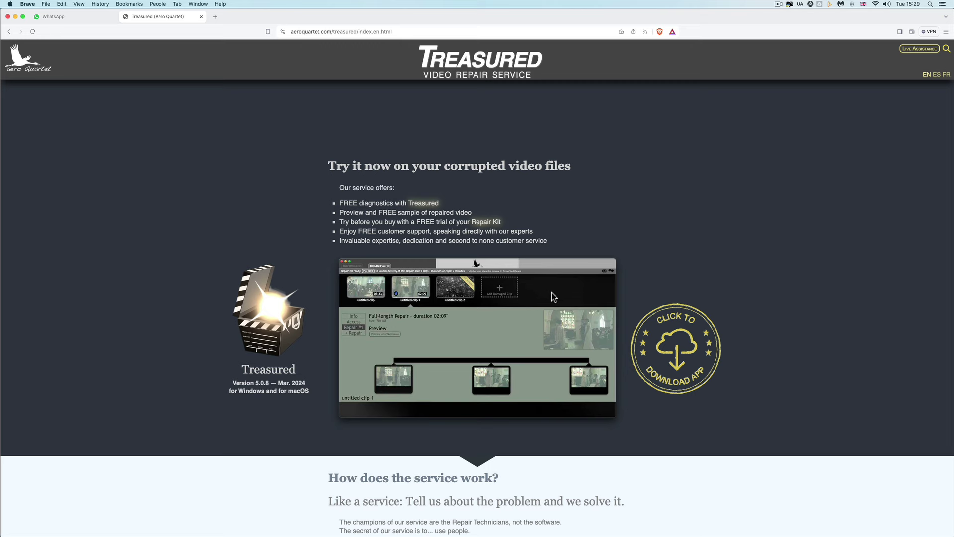
{"action": "scroll", "coordinate": [607, 293], "scroll_direction": "down", "scroll_amount": 3}
{"action": "scroll", "coordinate": [608, 296], "scroll_direction": "down", "scroll_amount": 1}
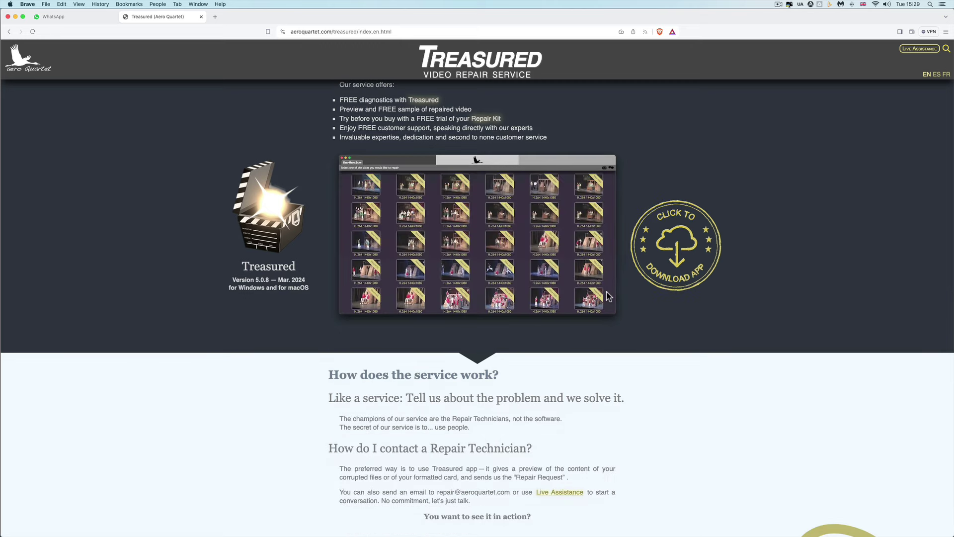
Step: Return to Logic Pro, select the 14 middle-section regions, then deselect them
{"action": "key", "text": "super+Tab"}
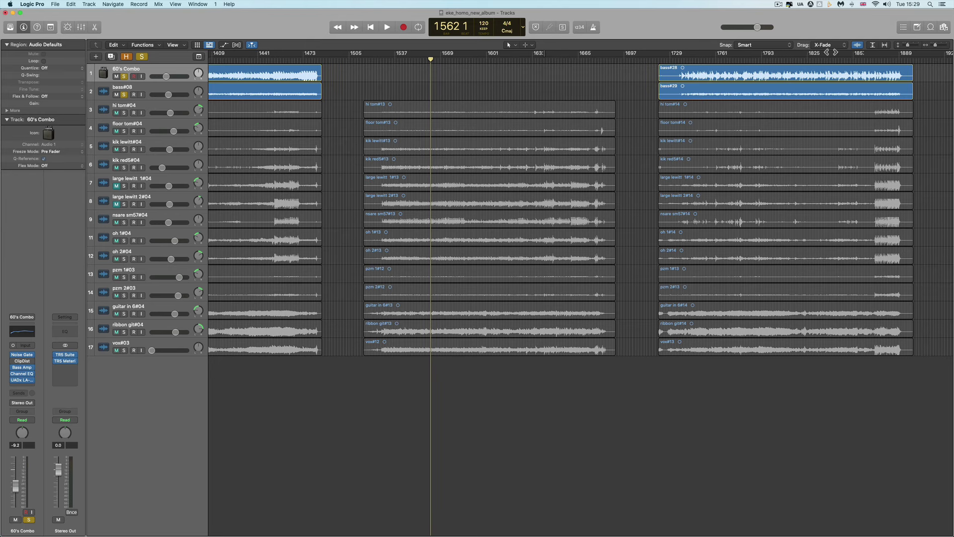
{"action": "left_click_drag", "start_coordinate": [478, 87], "coordinate": [488, 383]}
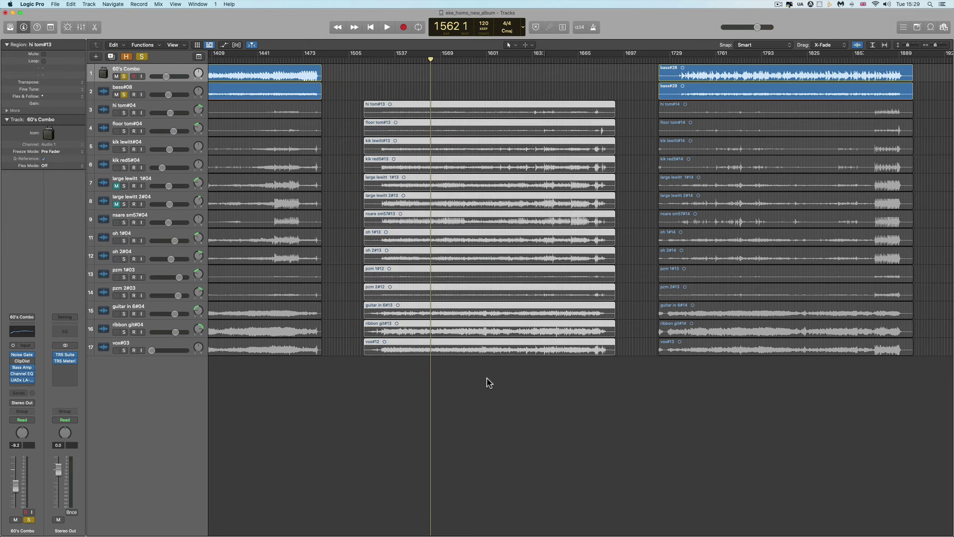
{"action": "scroll", "coordinate": [422, 99], "scroll_direction": "left", "scroll_amount": 1}
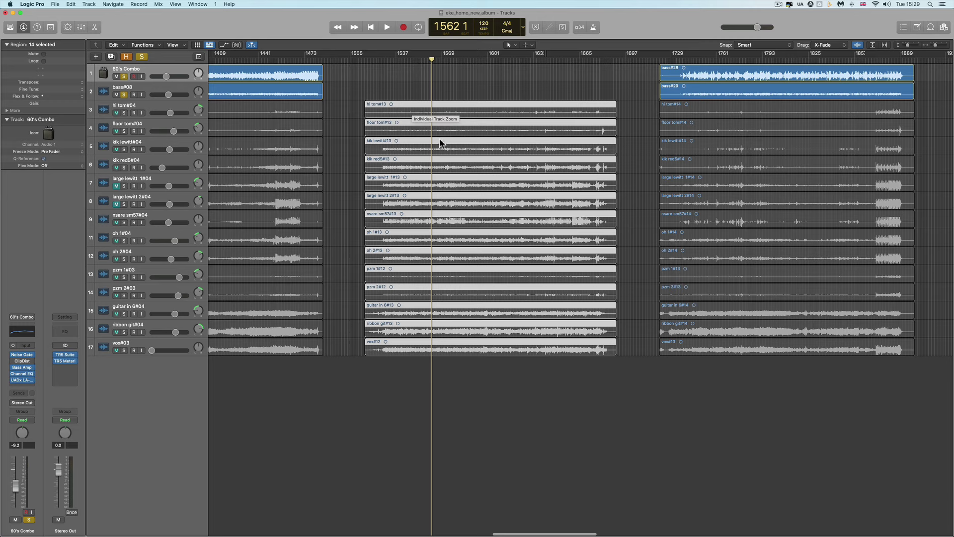
{"action": "left_click", "coordinate": [407, 75]}
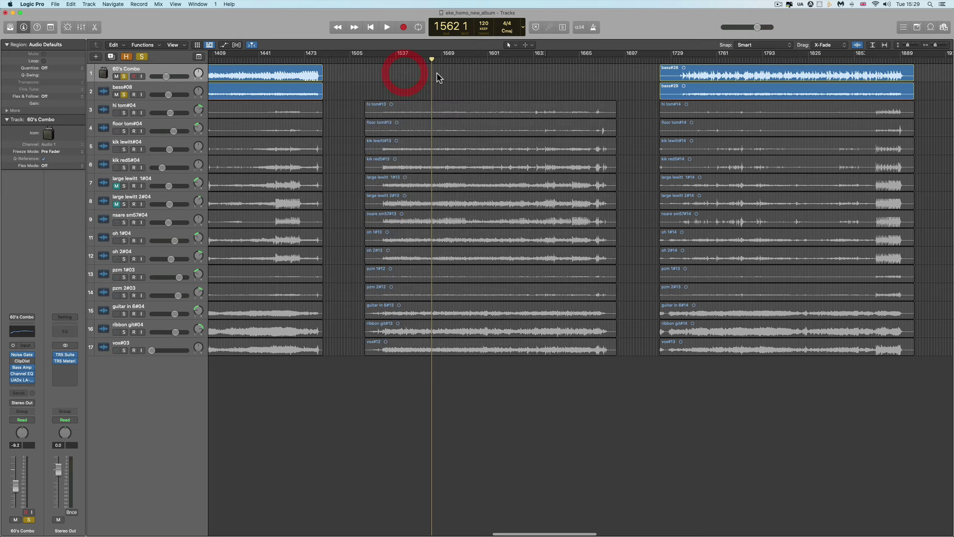
Step: Zoom out to view the whole arrangement, then zoom back in to bars 1409–1921
{"action": "left_click_drag", "start_coordinate": [935, 45], "coordinate": [932, 45]}
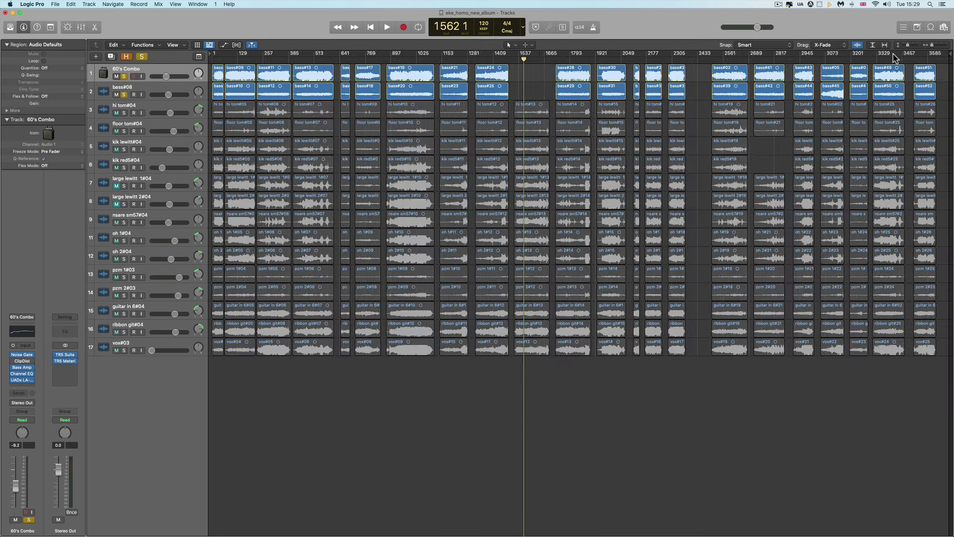
{"action": "left_click", "coordinate": [893, 55]}
{"action": "left_click", "coordinate": [622, 54]}
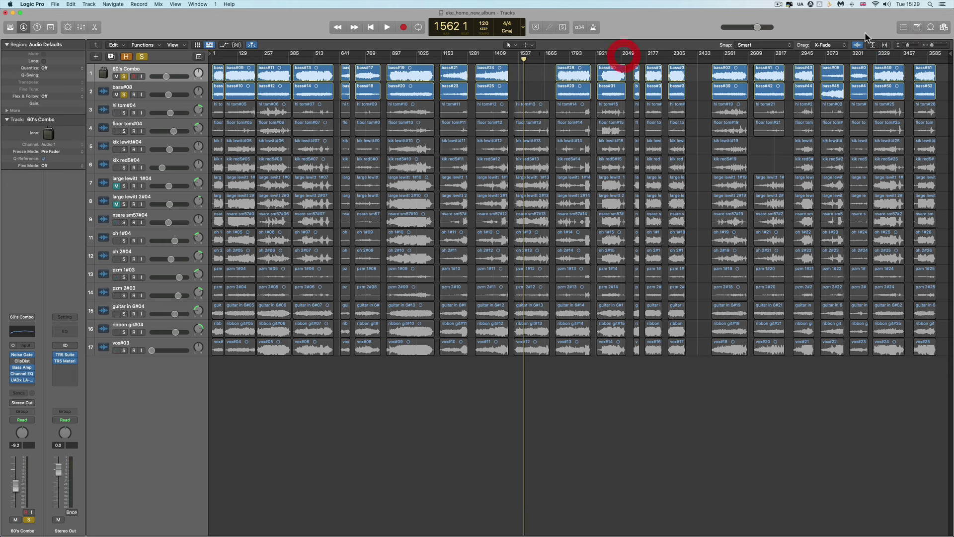
{"action": "left_click", "coordinate": [944, 47]}
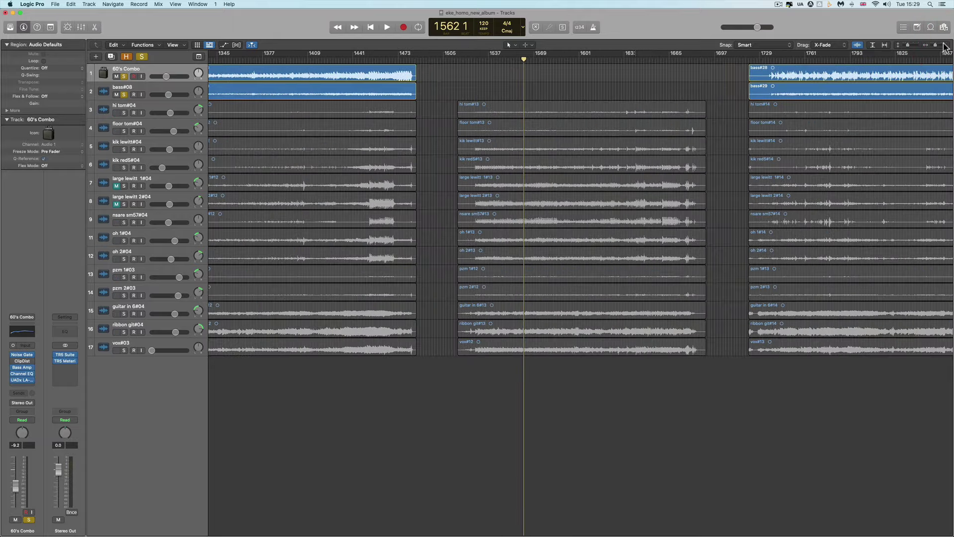
{"action": "left_click", "coordinate": [943, 45]}
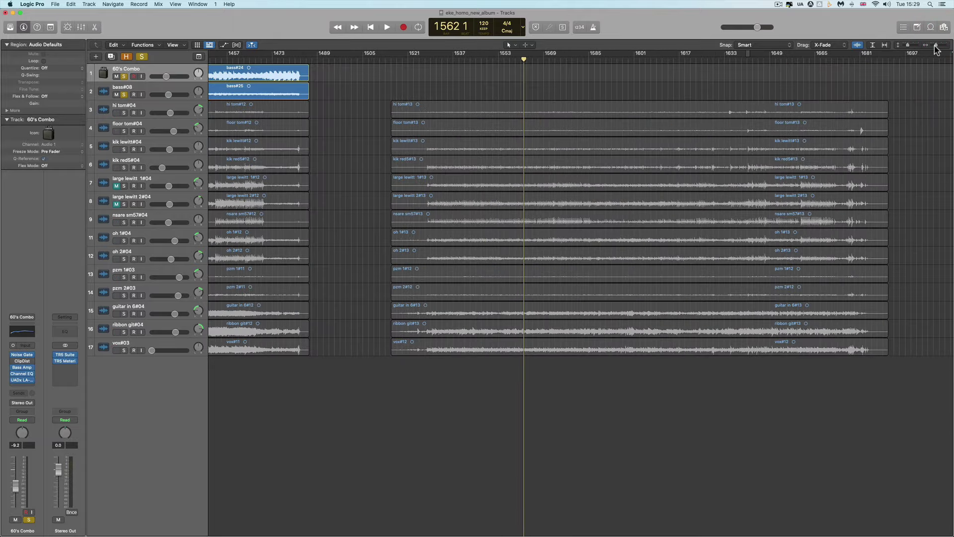
{"action": "scroll", "coordinate": [508, 91], "scroll_direction": "right", "scroll_amount": 5}
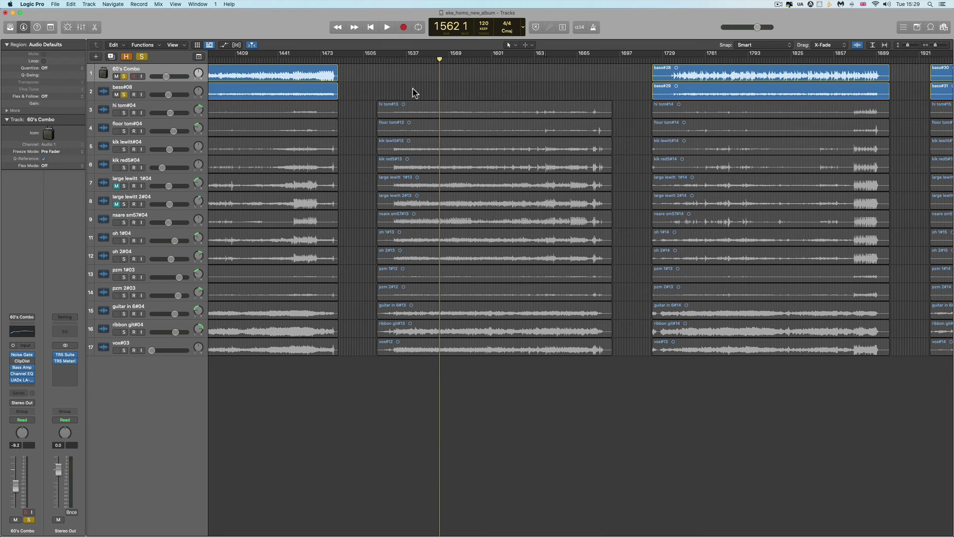
Step: Check the region names bass#24, bass#25, bass#28 and bass#29 on tracks 1–2, then switch to Finder
{"action": "left_click_drag", "start_coordinate": [393, 92], "coordinate": [434, 405]}
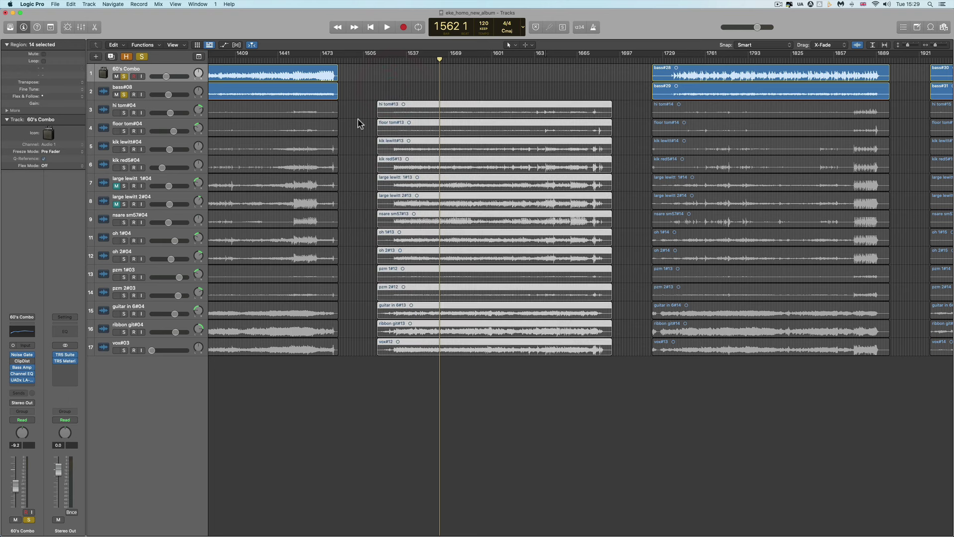
{"action": "left_click", "coordinate": [357, 83]}
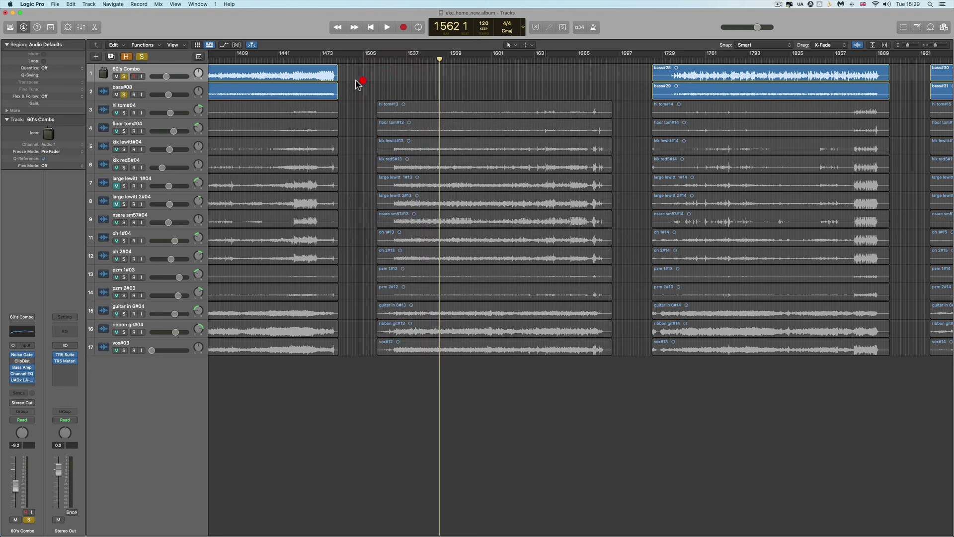
{"action": "left_click", "coordinate": [326, 92]}
{"action": "left_click", "coordinate": [332, 94]}
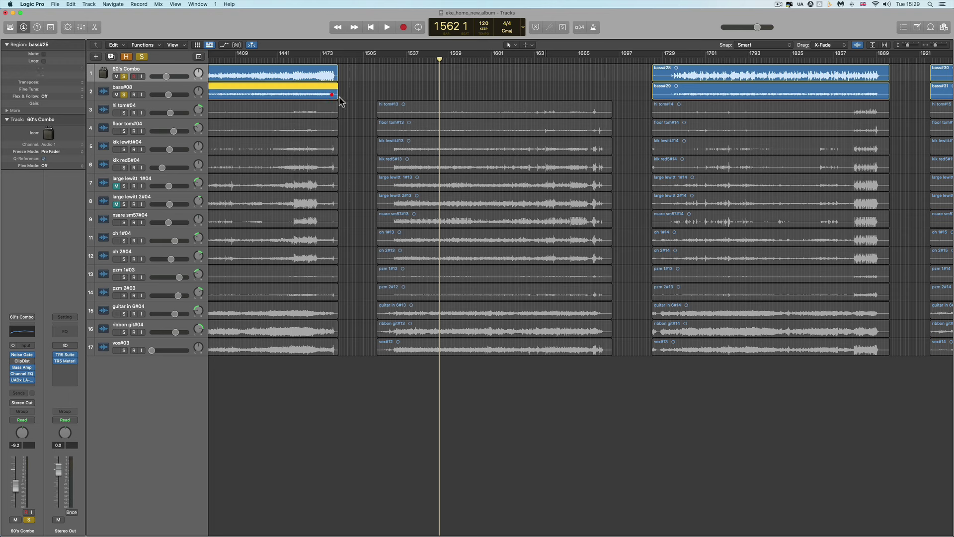
{"action": "left_click", "coordinate": [670, 76]}
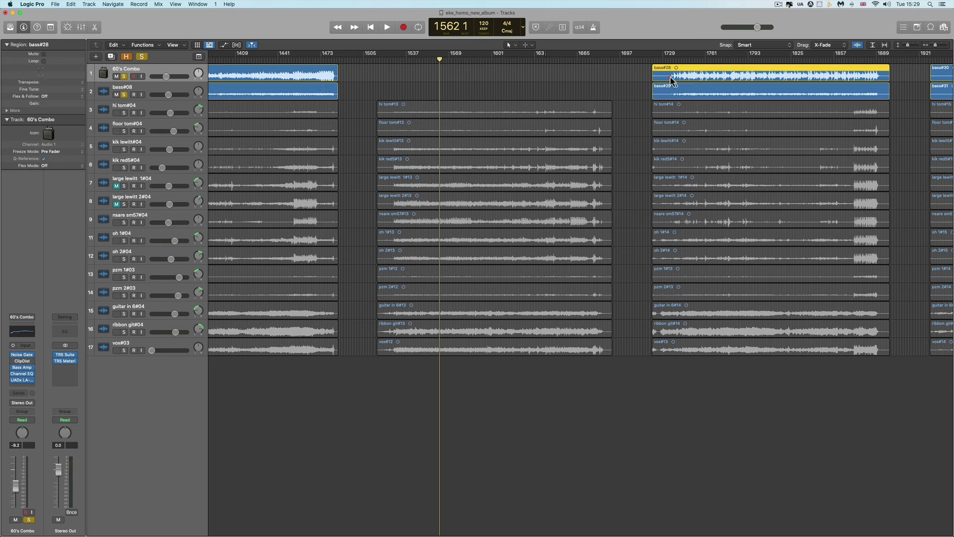
{"action": "left_click", "coordinate": [676, 92]}
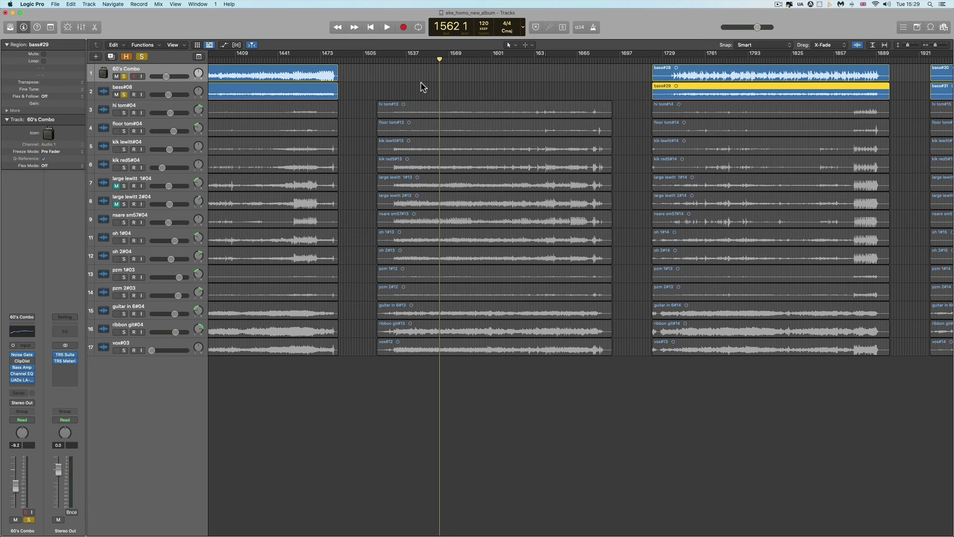
{"action": "key", "text": "cmd+Tab"}
{"action": "key", "text": "super+Tab"}
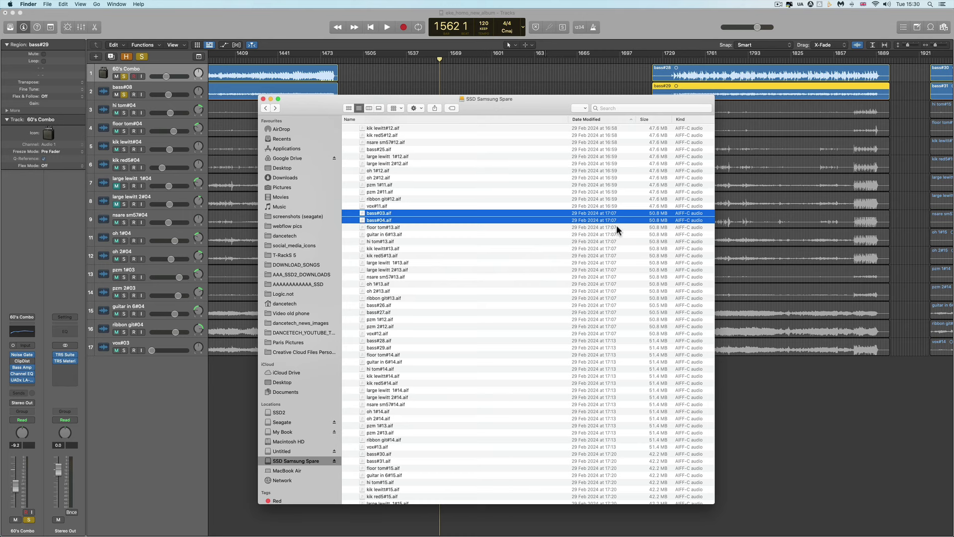
Step: Select bass#26.aif and bass#27.aif in Finder and drag them into Logic's track area
{"action": "scroll", "coordinate": [616, 341], "scroll_direction": "up", "scroll_amount": 1}
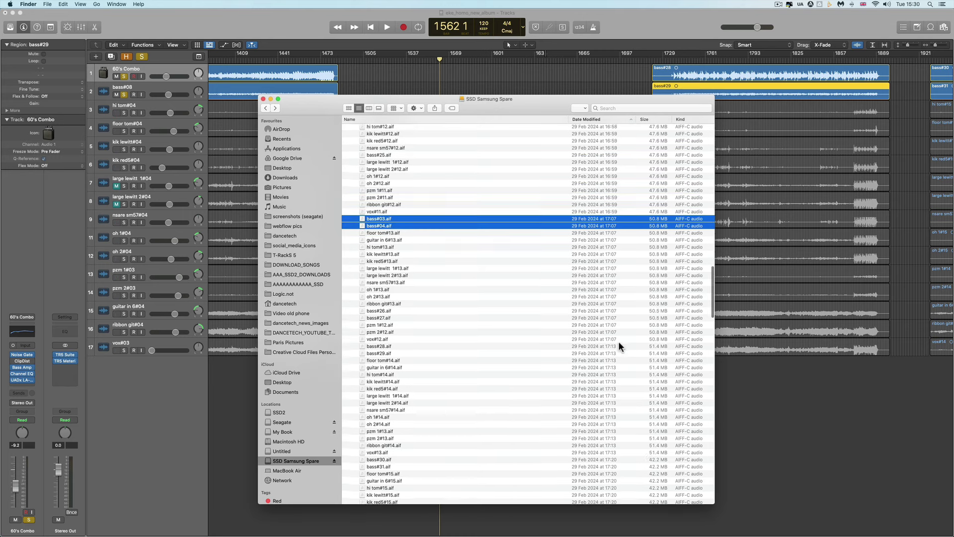
{"action": "left_click", "coordinate": [613, 339], "text": "shift"}
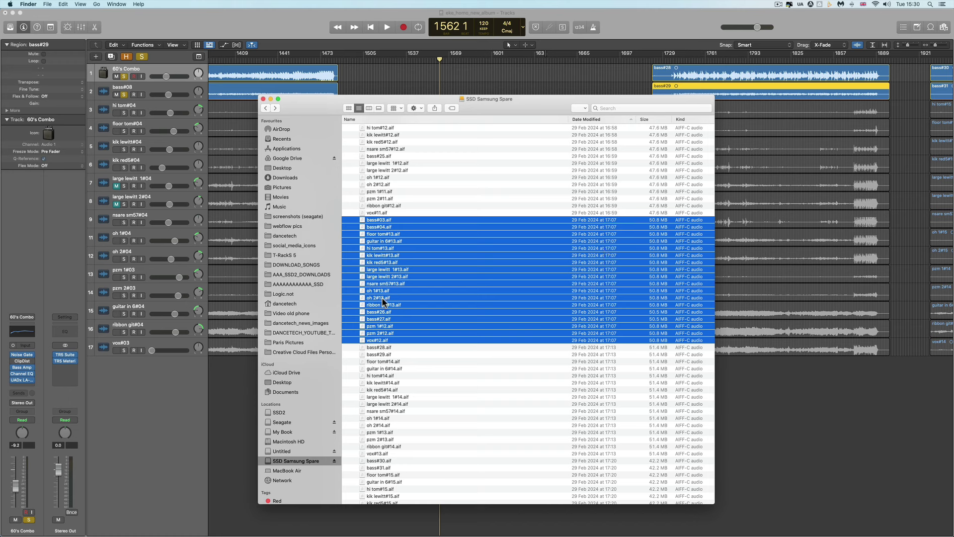
{"action": "left_click", "coordinate": [383, 312]}
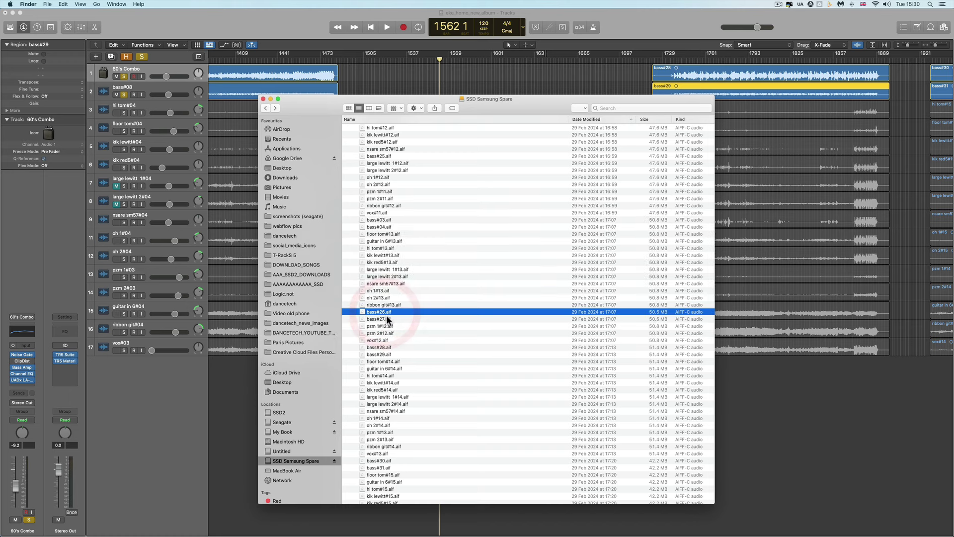
{"action": "left_click", "coordinate": [387, 318], "text": "shift"}
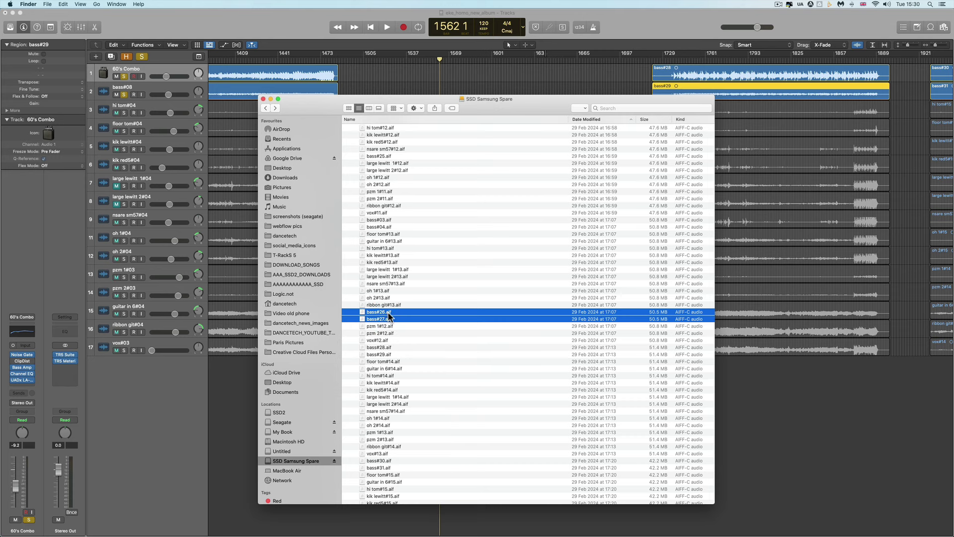
{"action": "left_click_drag", "start_coordinate": [410, 100], "coordinate": [410, 117]}
{"action": "left_click_drag", "start_coordinate": [389, 332], "coordinate": [376, 68]}
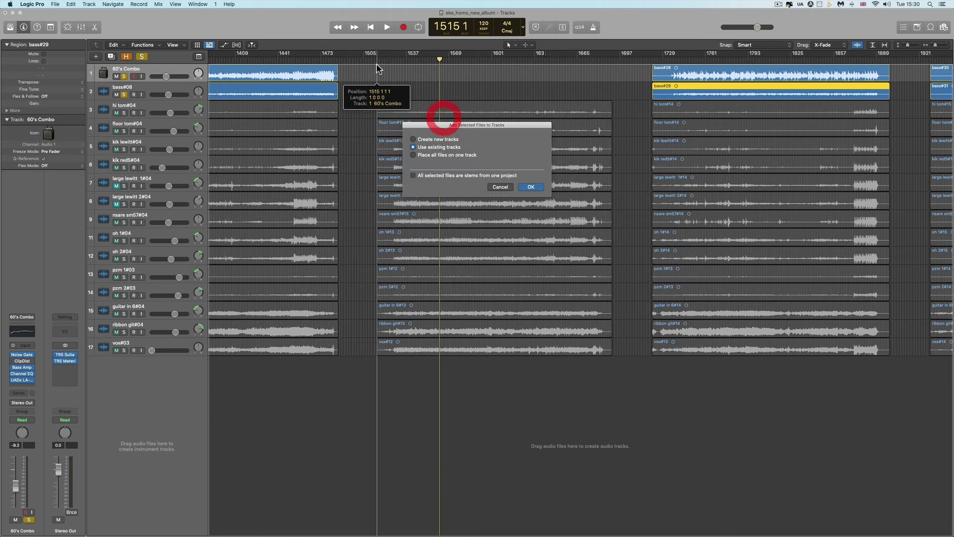
Step: Add the files to existing tracks, dismiss both 'doesn't exist' alerts, and return to Finder
{"action": "left_click", "coordinate": [531, 187]}
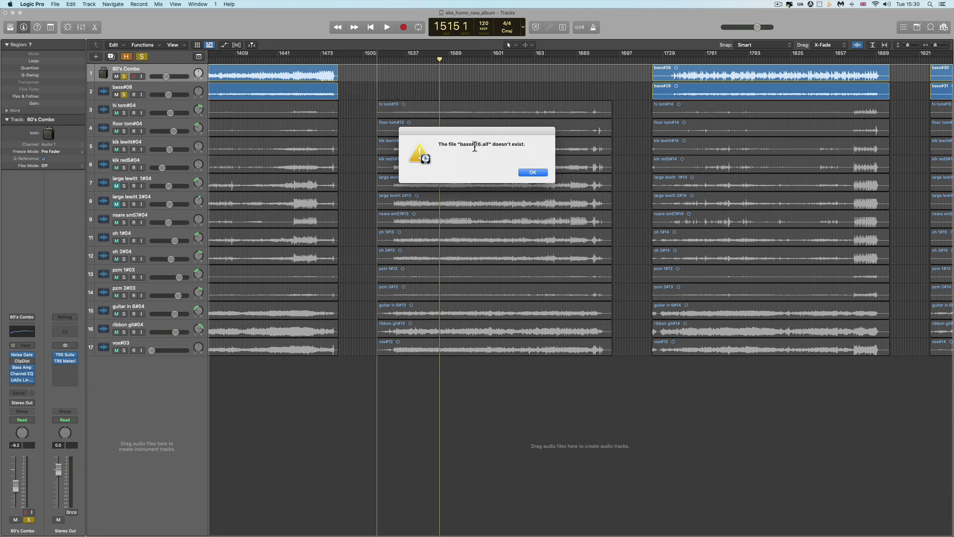
{"action": "left_click", "coordinate": [532, 172]}
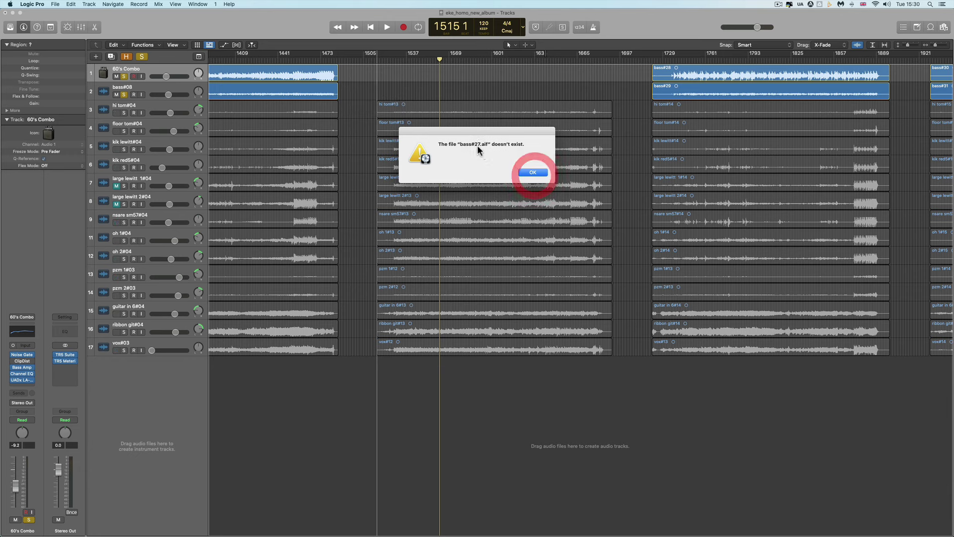
{"action": "left_click", "coordinate": [536, 173]}
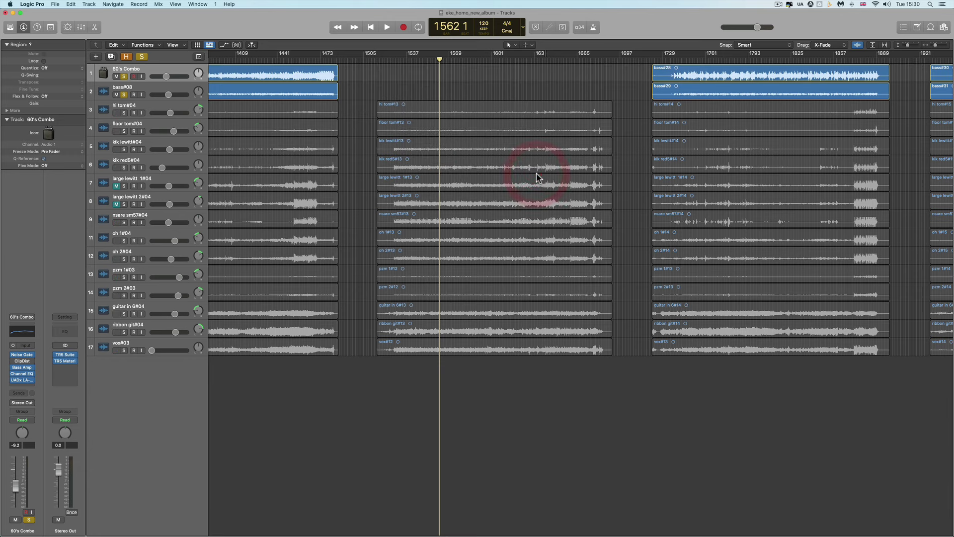
{"action": "key", "text": "super+Tab"}
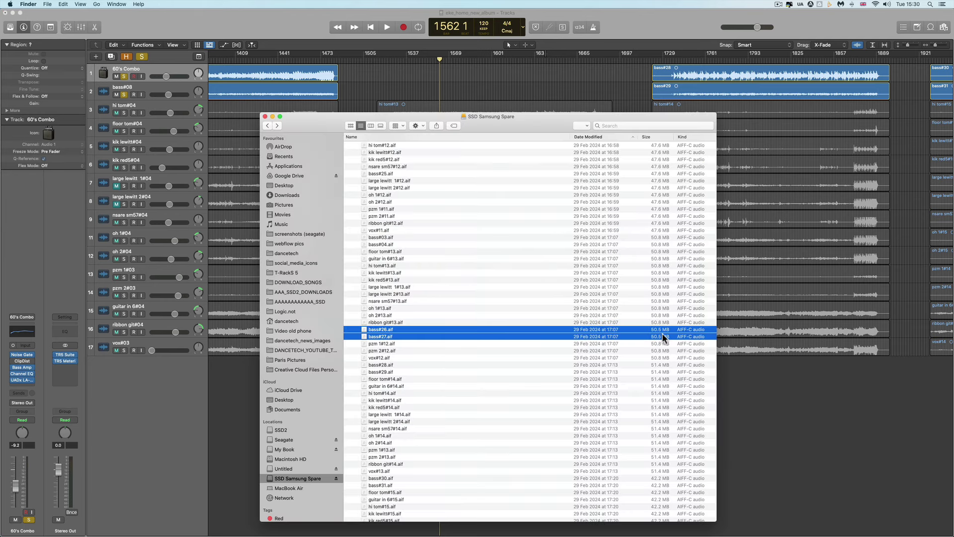
Step: Select bass#03.aif and bass#04.aif and drag them onto Logic's tracks at bar 1505
{"action": "left_click", "coordinate": [607, 237]}
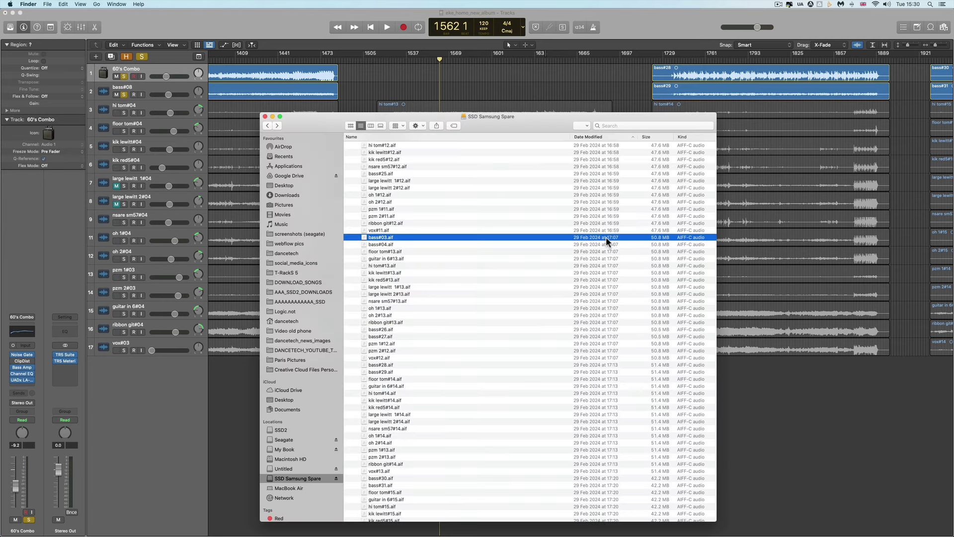
{"action": "left_click", "coordinate": [612, 358], "text": "shift"}
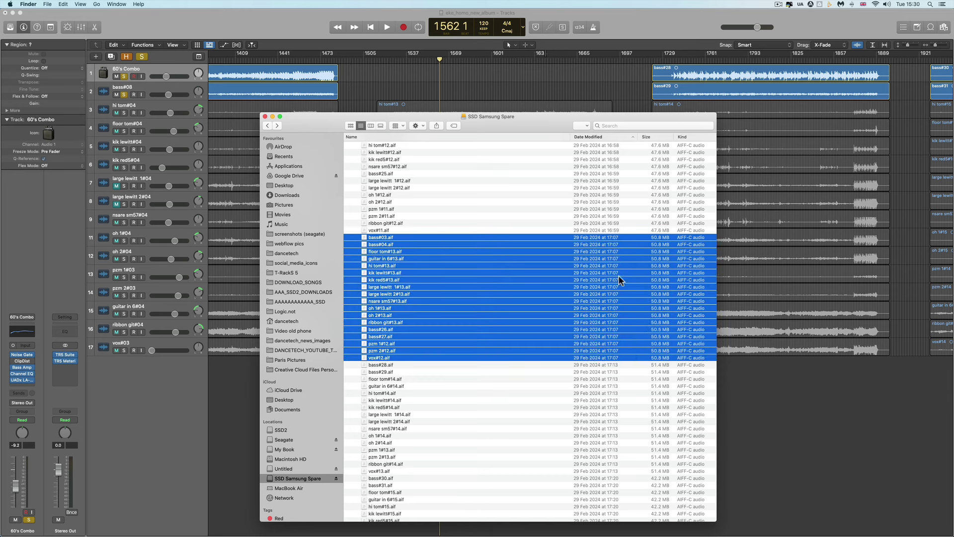
{"action": "left_click", "coordinate": [381, 238]}
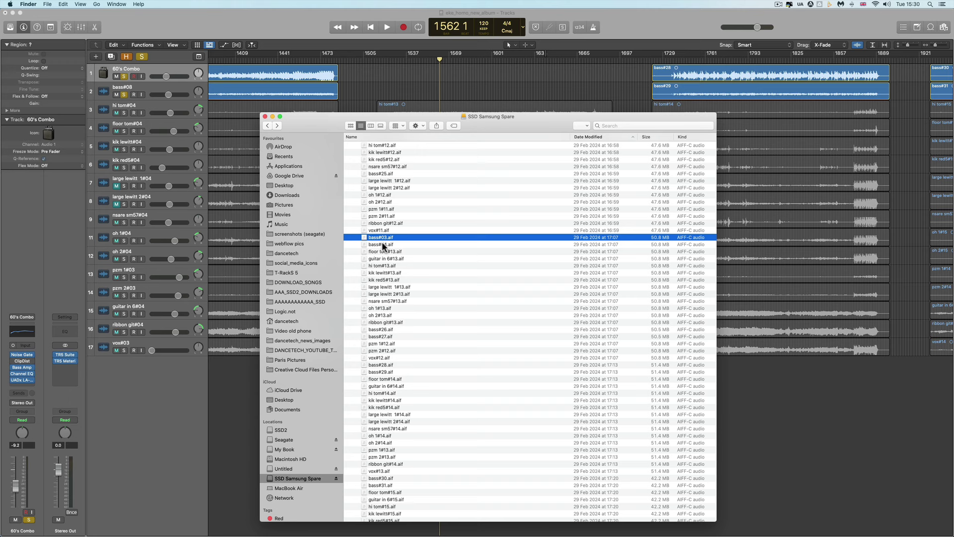
{"action": "left_click", "coordinate": [383, 243], "text": "shift"}
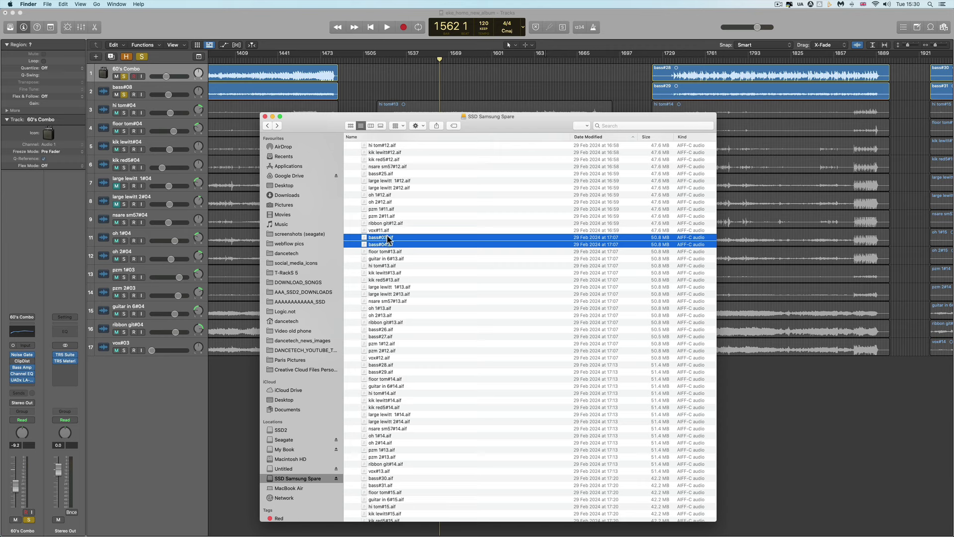
{"action": "left_click_drag", "start_coordinate": [388, 241], "coordinate": [377, 69]}
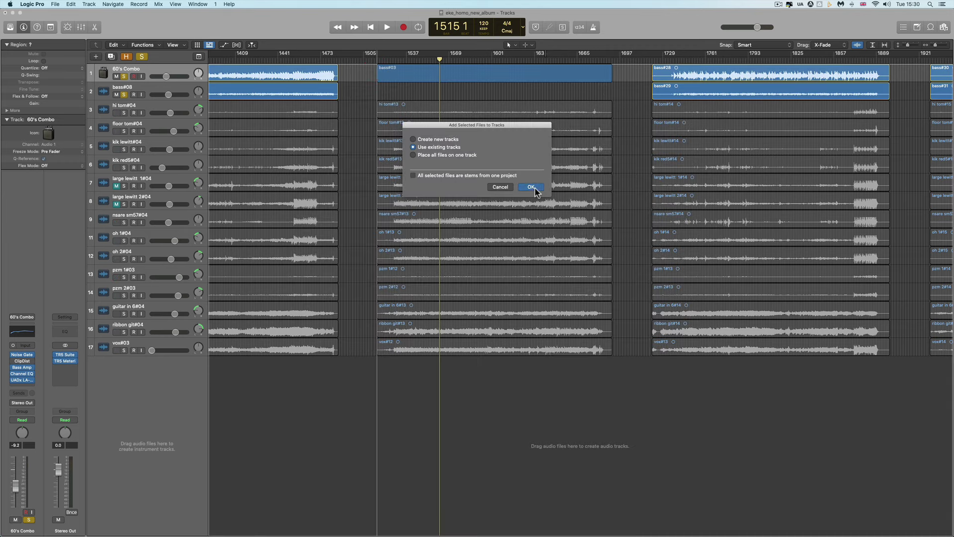
Step: Place bass#03_21 and bass#04_21 on tracks 1 and 2, then play from around bar 1552
{"action": "left_click", "coordinate": [534, 190]}
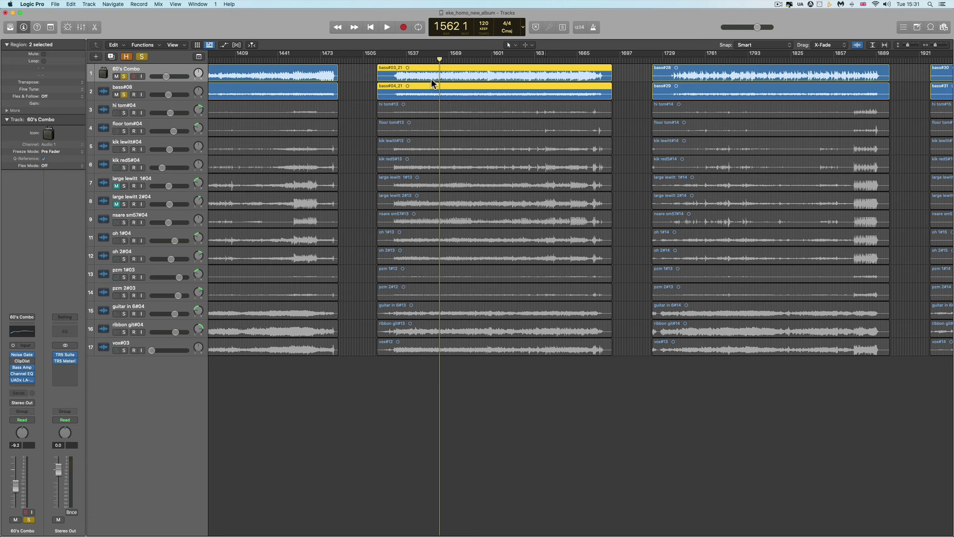
{"action": "left_click", "coordinate": [425, 62]}
{"action": "key", "text": "space"}
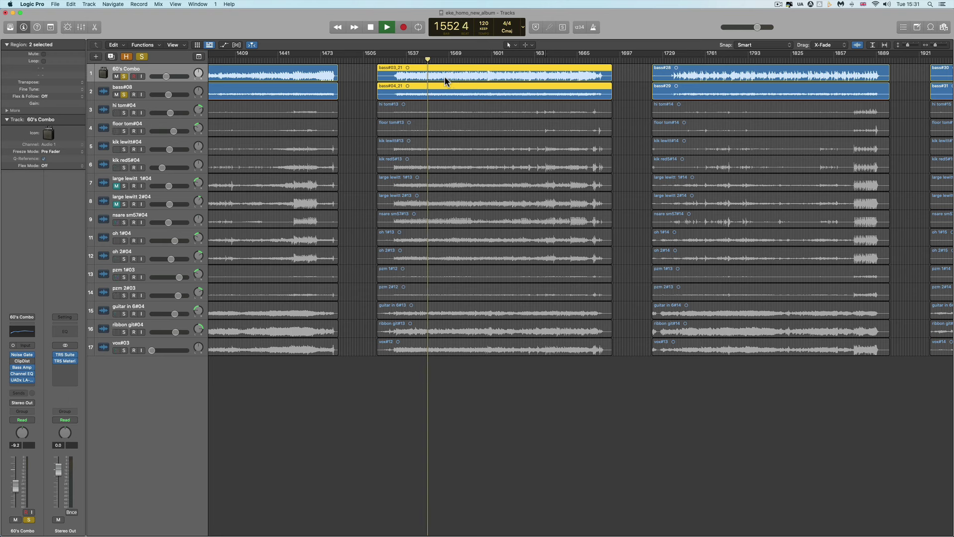
{"action": "key", "text": "space"}
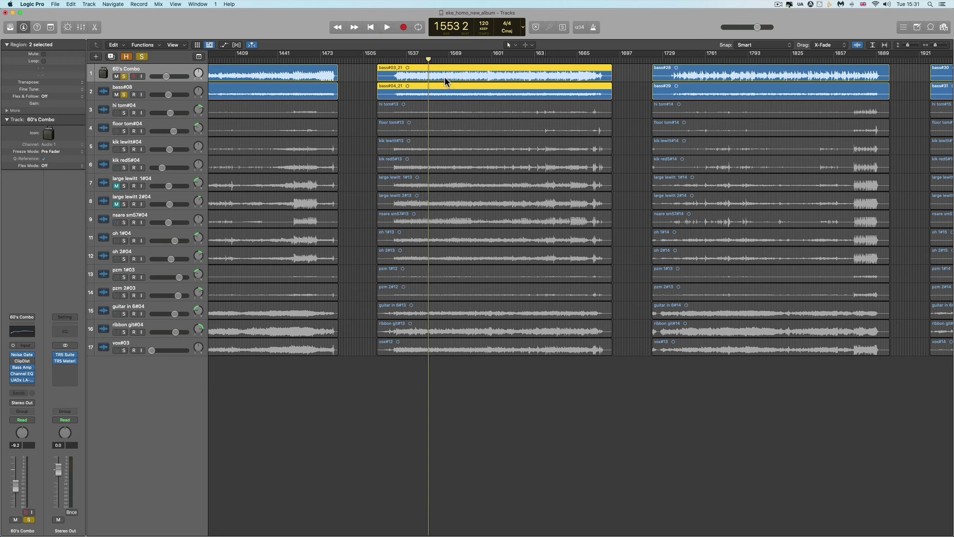
Step: Play the new bass regions again from around bar 1566
{"action": "left_click", "coordinate": [446, 59]}
{"action": "key", "text": "space"}
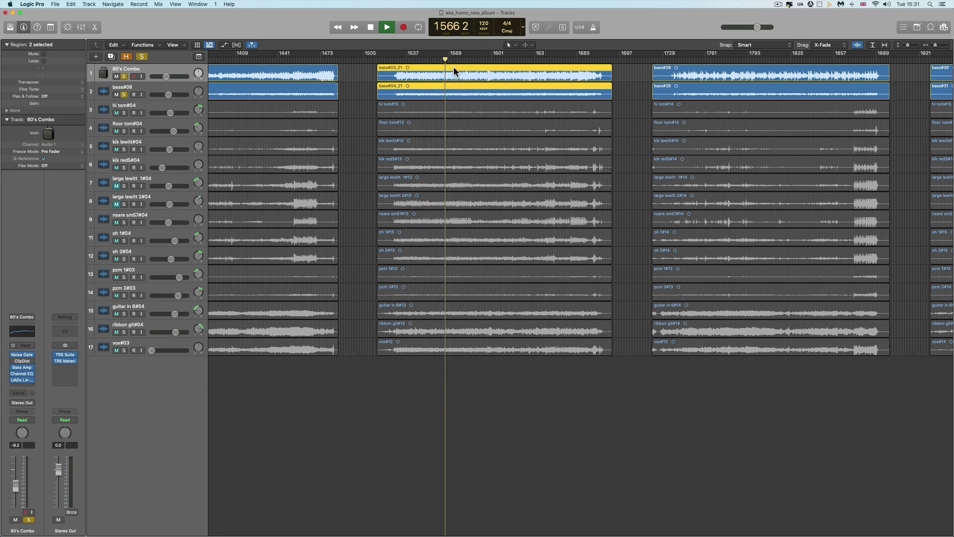
{"action": "key", "text": "space"}
{"action": "double_click", "coordinate": [438, 74]}
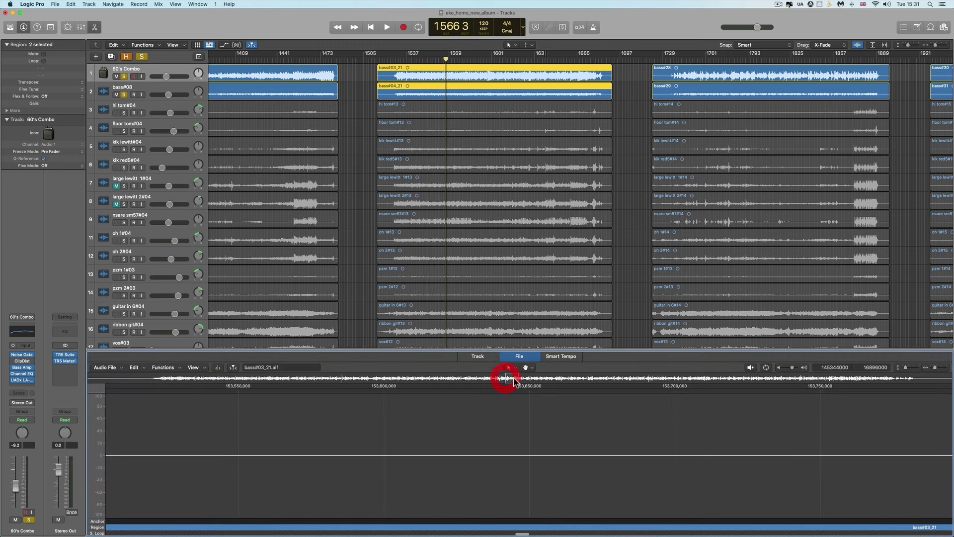
{"action": "left_click", "coordinate": [541, 379]}
{"action": "left_click", "coordinate": [481, 378]}
{"action": "left_click", "coordinate": [443, 378]}
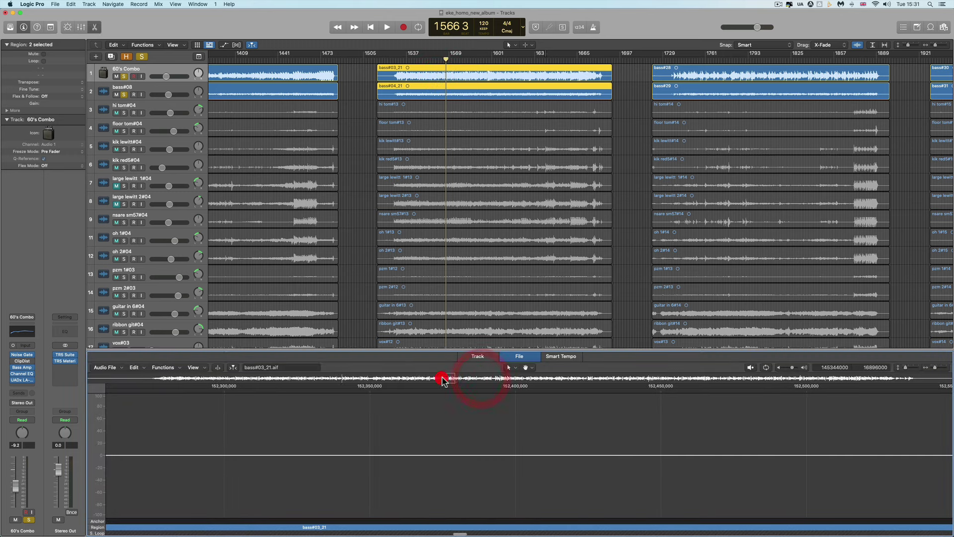
{"action": "left_click", "coordinate": [479, 378]}
{"action": "left_click", "coordinate": [520, 378]}
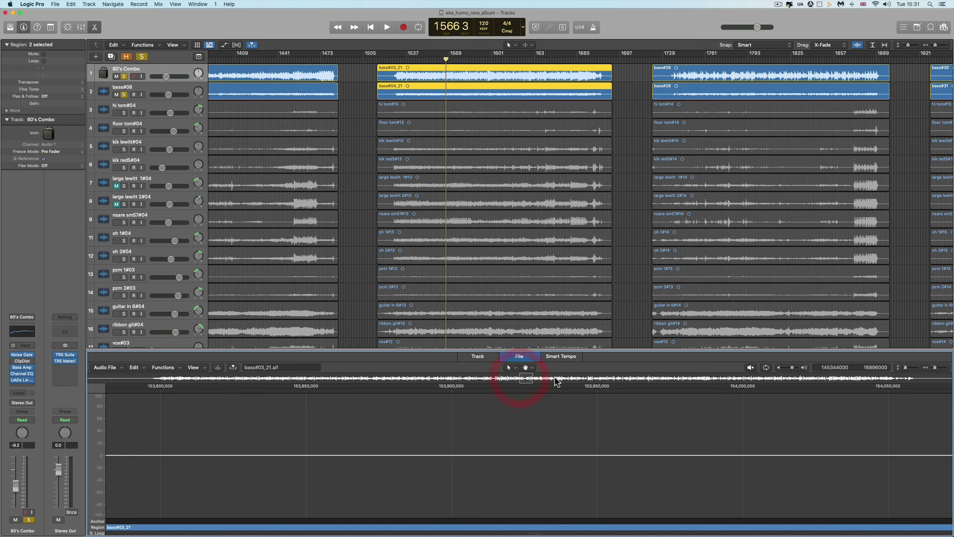
{"action": "left_click", "coordinate": [556, 379]}
{"action": "left_click", "coordinate": [434, 379]}
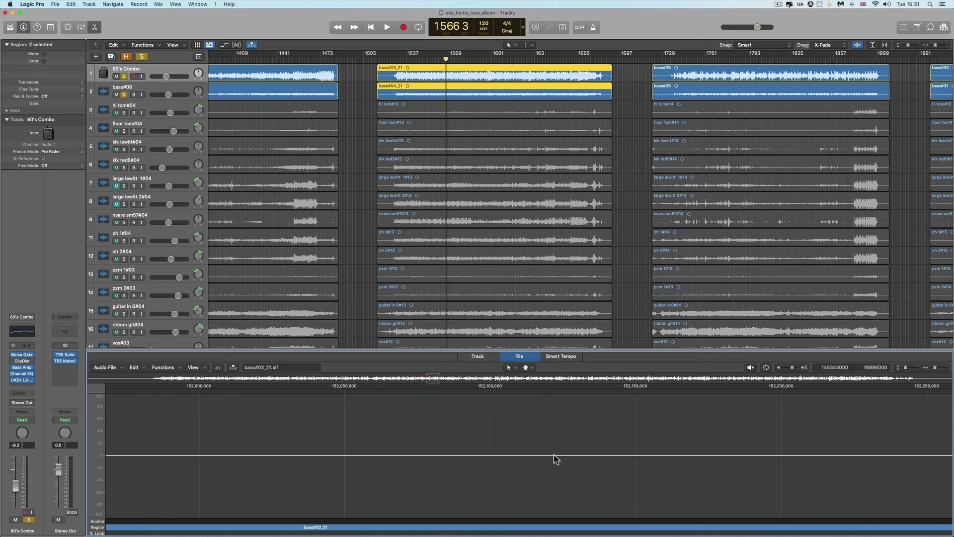
{"action": "left_click", "coordinate": [95, 28]}
{"action": "left_click", "coordinate": [400, 86]}
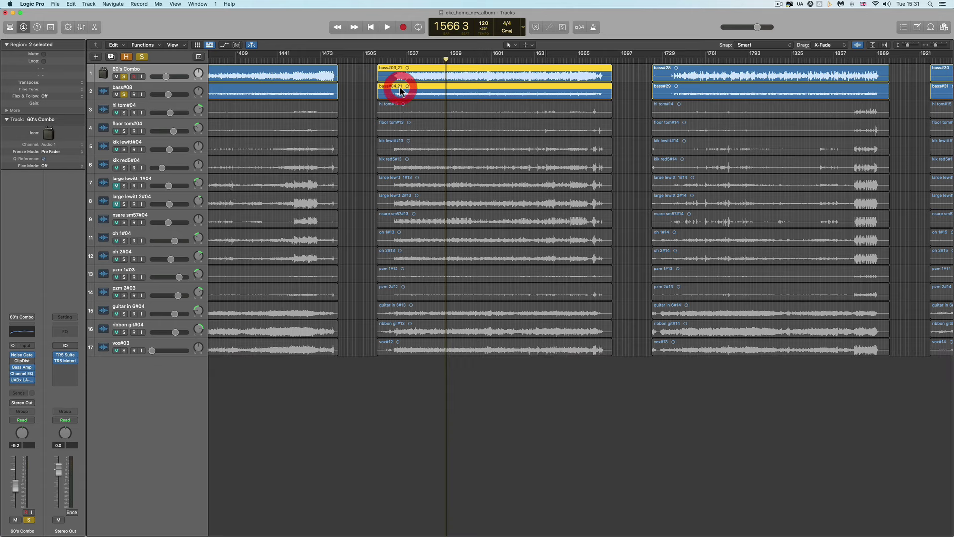
Step: Delete the bass#03_21 and bass#04_21 regions, then switch briefly to Brave and back
{"action": "key", "text": "Delete"}
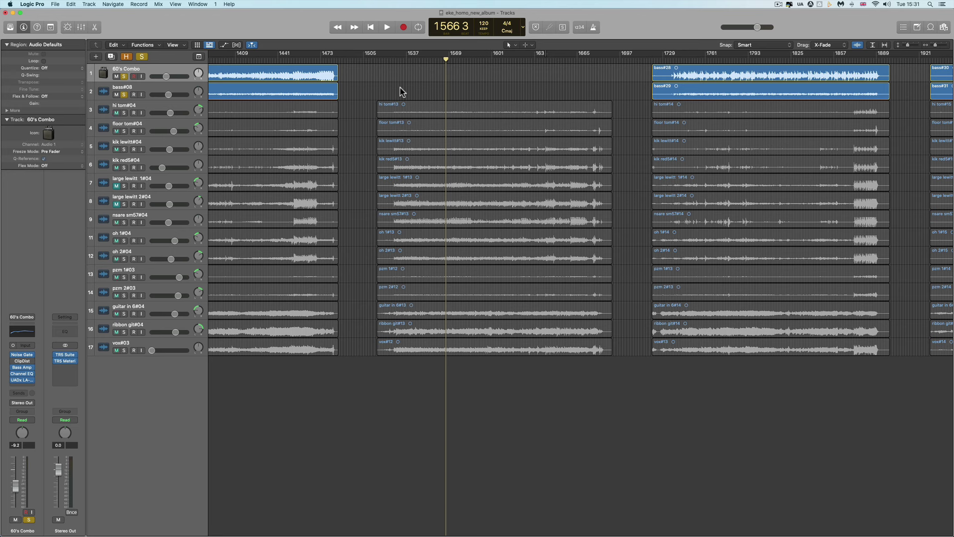
{"action": "key", "text": "super+Tab"}
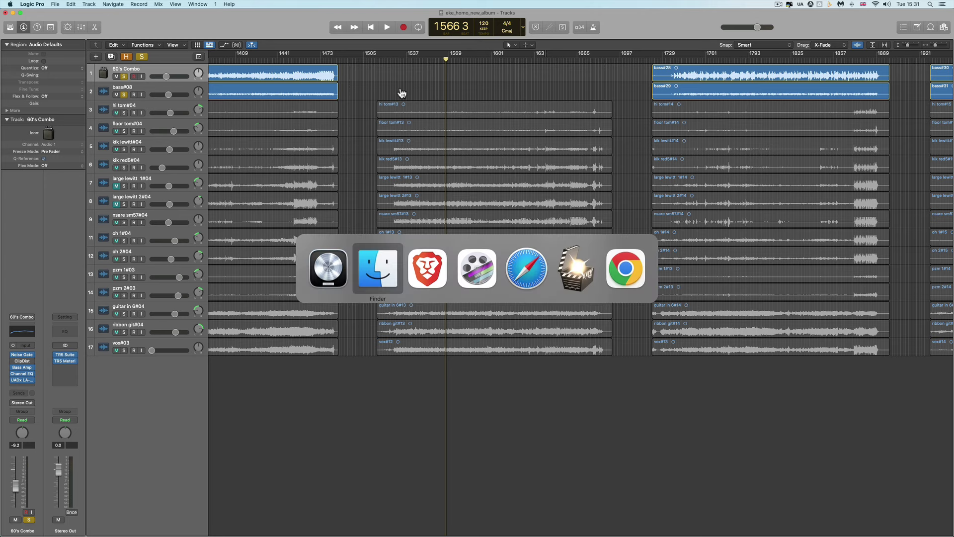
{"action": "key", "text": "super+Tab"}
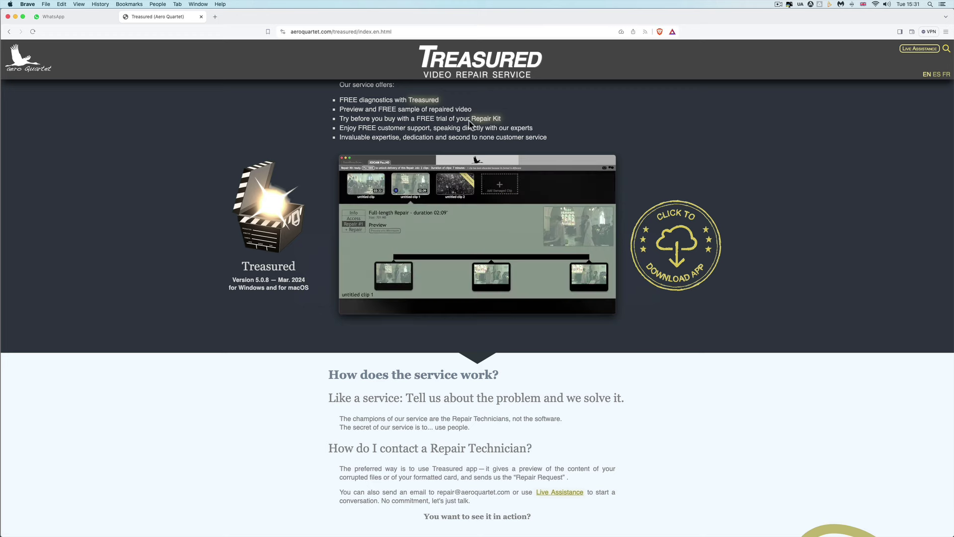
{"action": "key", "text": "super+Tab"}
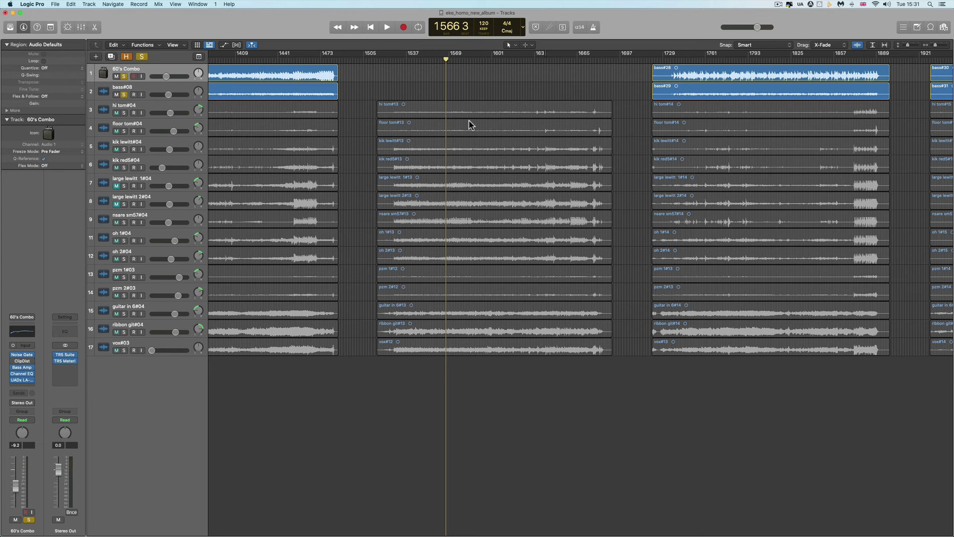
Step: Bring up the Treasured repair window, nudge it into place, and open its Inbox
{"action": "key", "text": "super+Tab"}
{"action": "key", "text": "super+Tab"}
{"action": "key", "text": "super+Tab"}
{"action": "key", "text": "super+Tab"}
{"action": "key", "text": "super+Tab"}
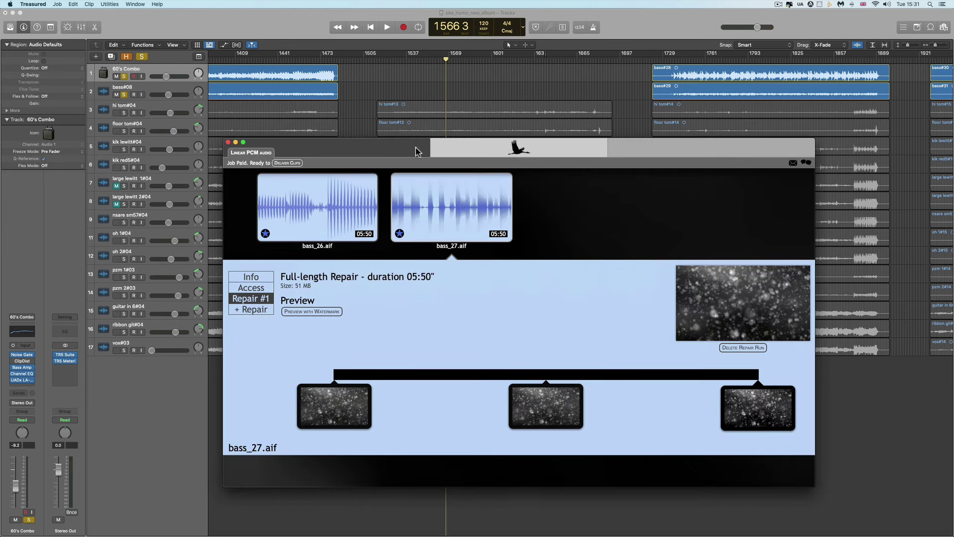
{"action": "left_click", "coordinate": [416, 149]}
{"action": "left_click_drag", "start_coordinate": [416, 148], "coordinate": [411, 142]}
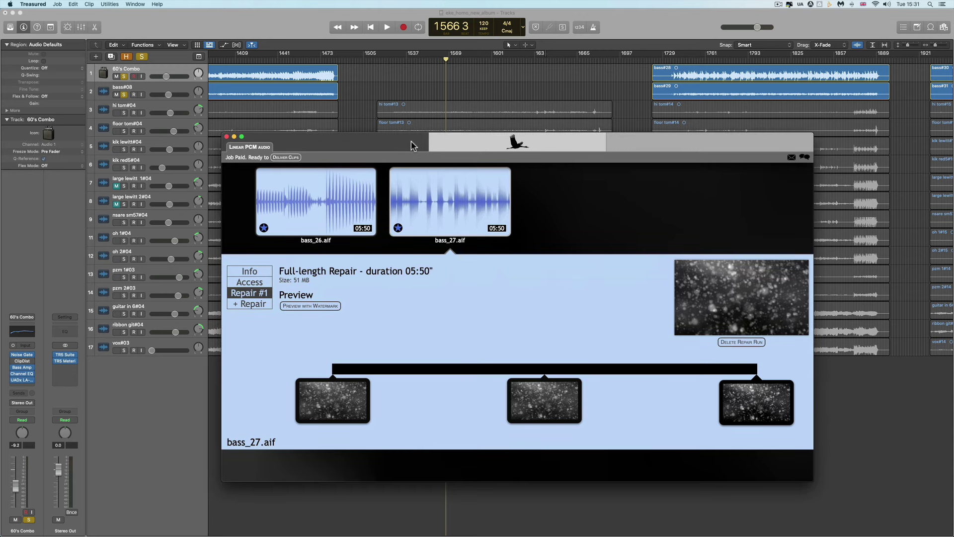
{"action": "left_click", "coordinate": [411, 144]}
{"action": "left_click_drag", "start_coordinate": [383, 145], "coordinate": [384, 146]}
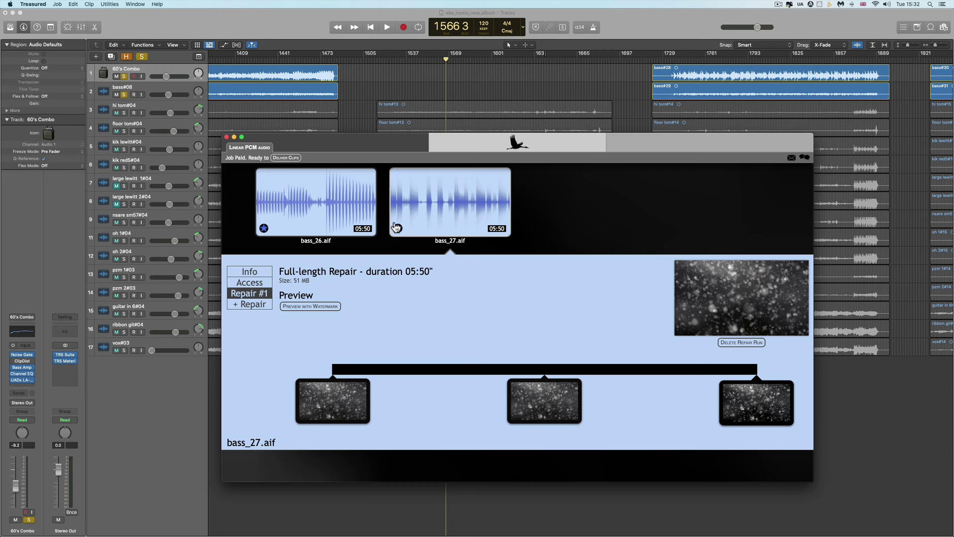
{"action": "left_click_drag", "start_coordinate": [403, 155], "coordinate": [405, 154]}
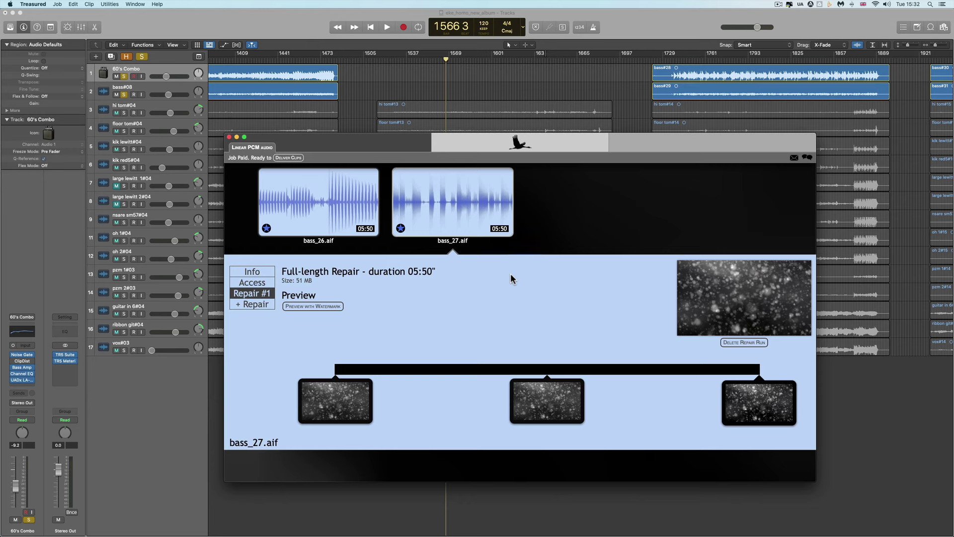
{"action": "left_click", "coordinate": [633, 139]}
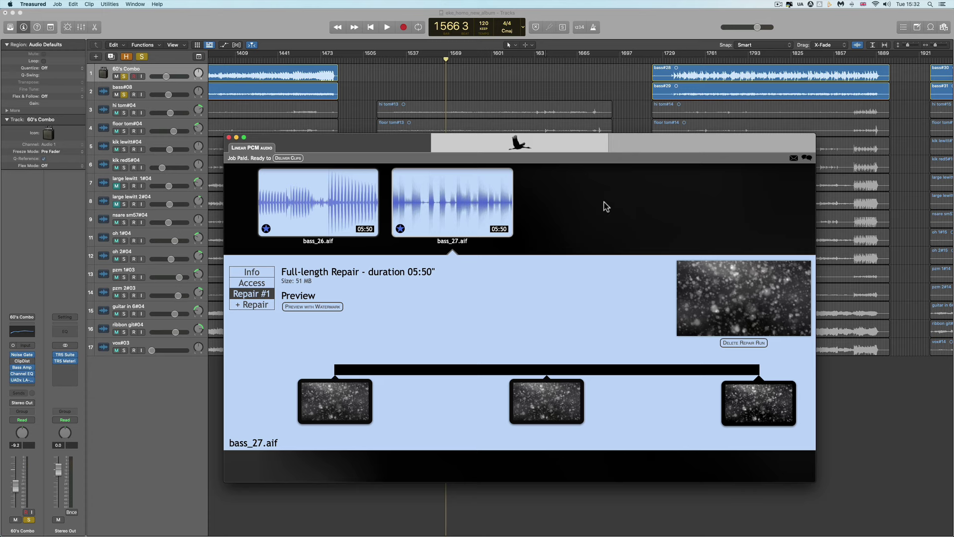
{"action": "left_click", "coordinate": [794, 158]}
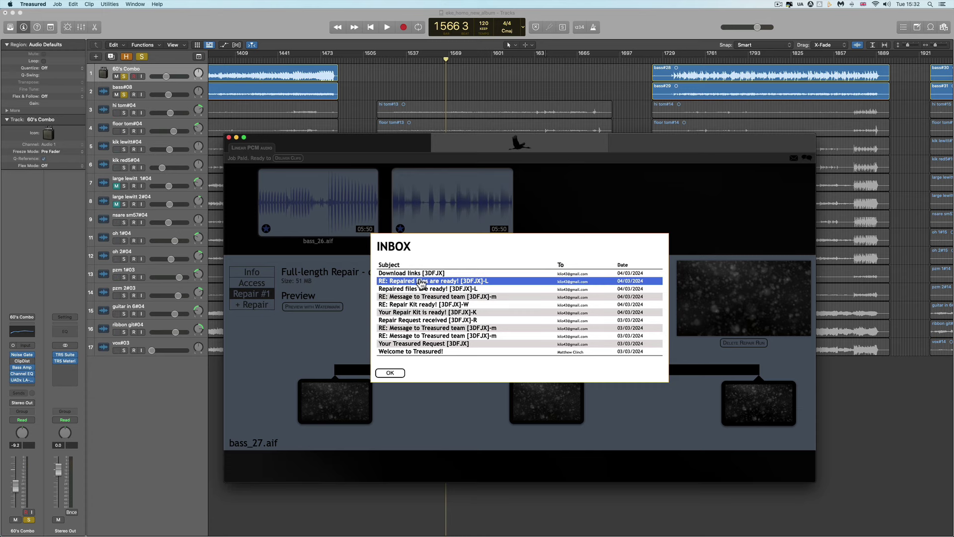
Step: Close the Inbox with OK, then open and close the Live Chat panel
{"action": "left_click", "coordinate": [393, 374]}
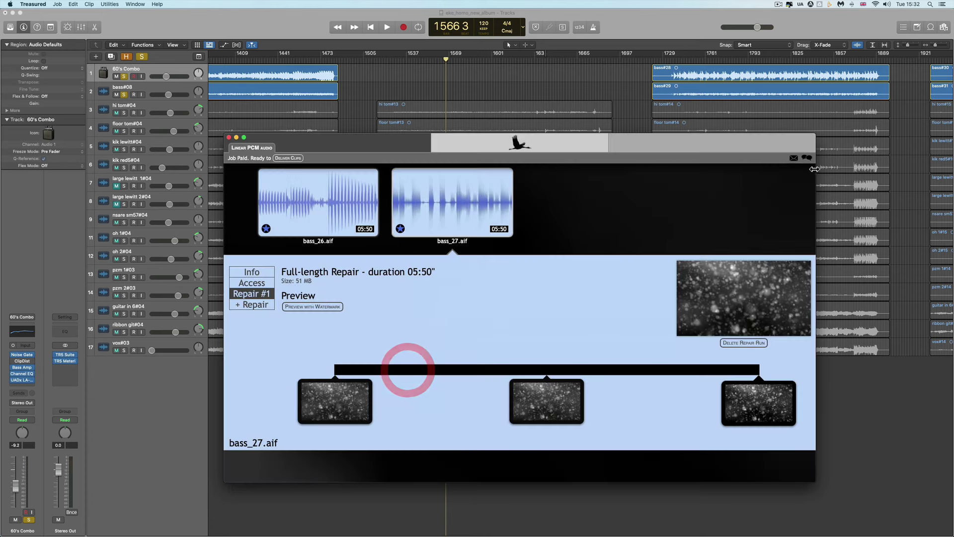
{"action": "left_click", "coordinate": [807, 158]}
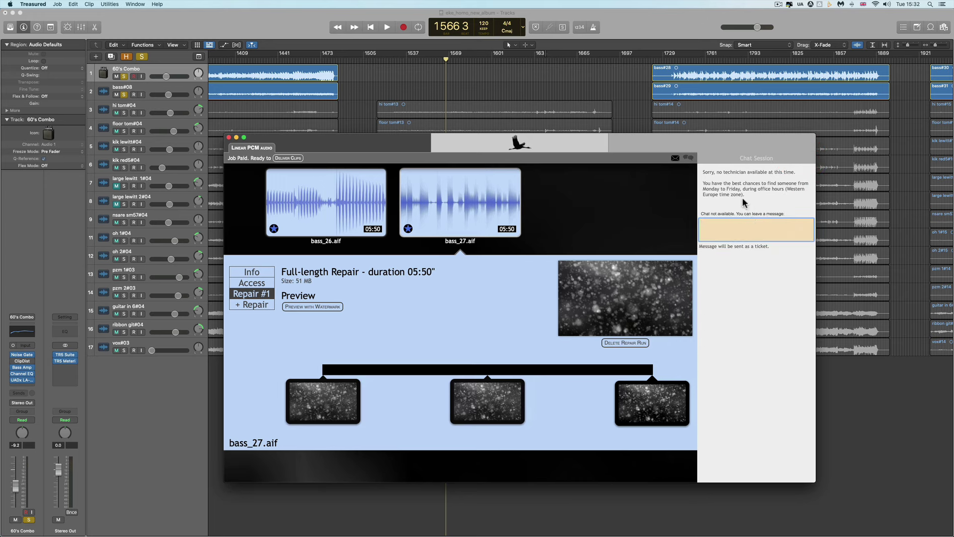
{"action": "left_click", "coordinate": [690, 158]}
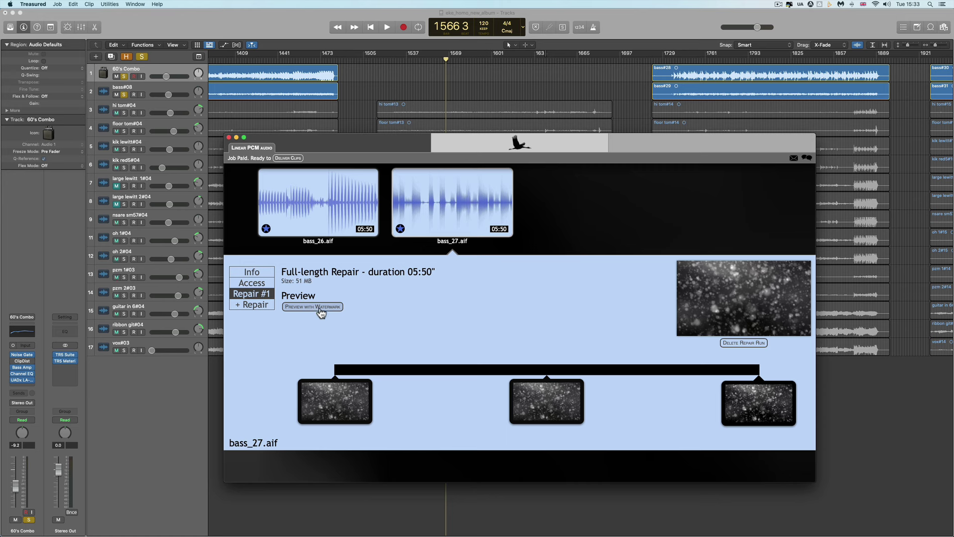
Step: Open the watermarked preview of the repaired bass_26.aif in Treasured
{"action": "left_click", "coordinate": [308, 218]}
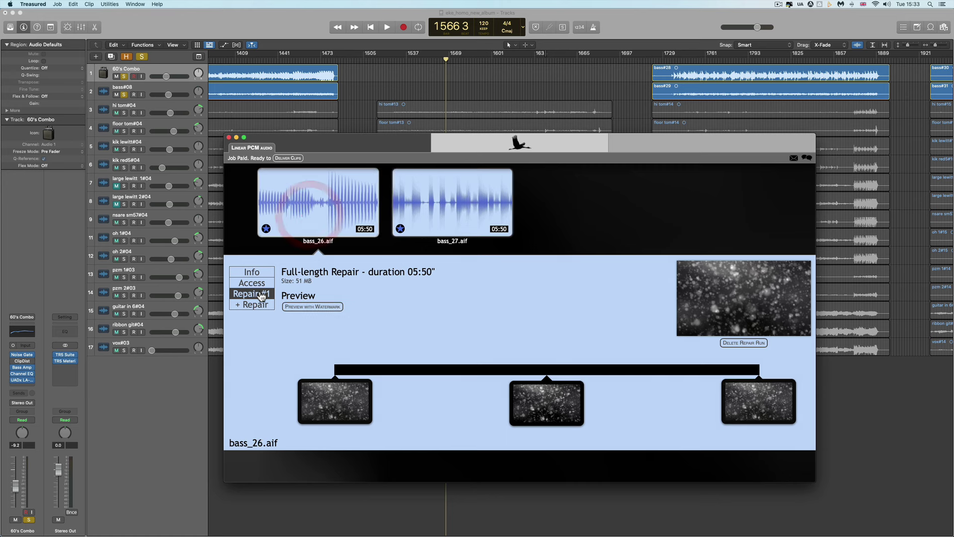
{"action": "left_click", "coordinate": [322, 306]}
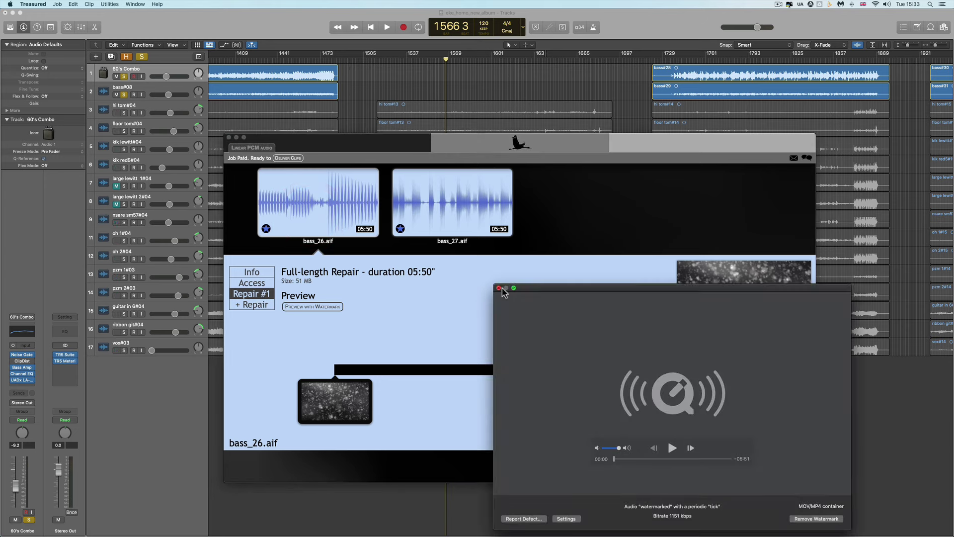
{"action": "left_click_drag", "start_coordinate": [540, 288], "coordinate": [366, 182]}
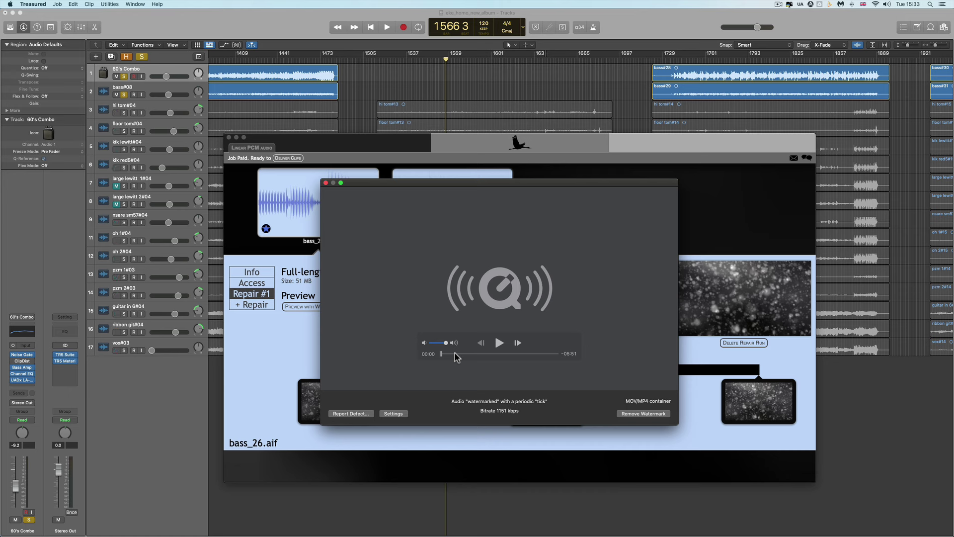
Step: Play the bass_26 preview at 00:44, 01:39 and 04:36, then pause and close it
{"action": "left_click", "coordinate": [455, 353]}
{"action": "left_click", "coordinate": [500, 343]}
{"action": "left_click", "coordinate": [474, 354]}
{"action": "left_click", "coordinate": [532, 353]}
{"action": "left_click", "coordinate": [500, 343]}
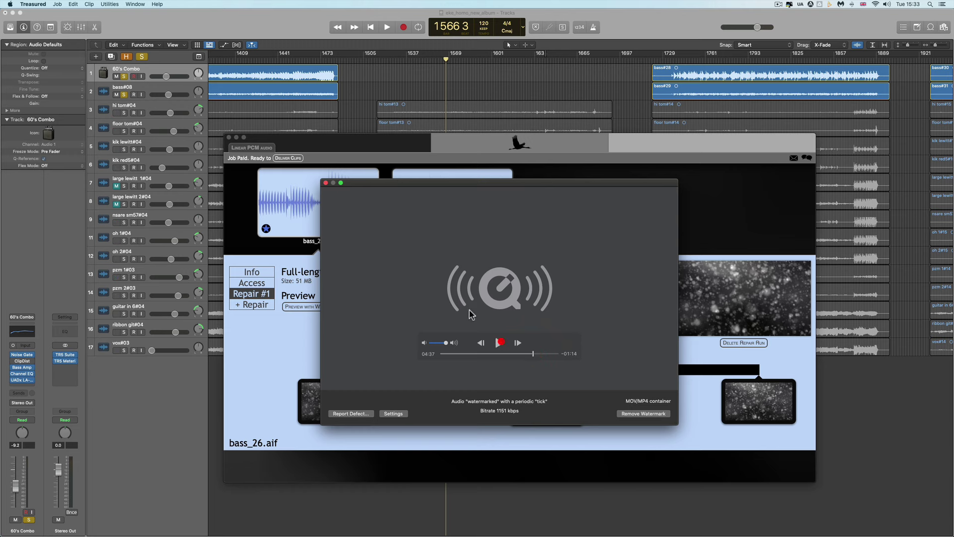
{"action": "left_click", "coordinate": [326, 183]}
Step: Open the watermarked preview of the repaired bass_27.aif
{"action": "left_click", "coordinate": [439, 196]}
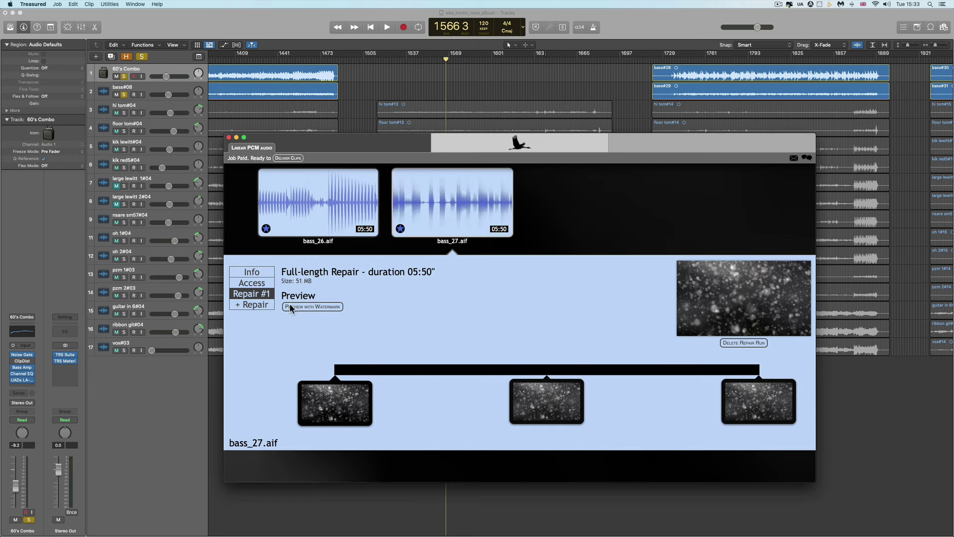
{"action": "left_click", "coordinate": [304, 305]}
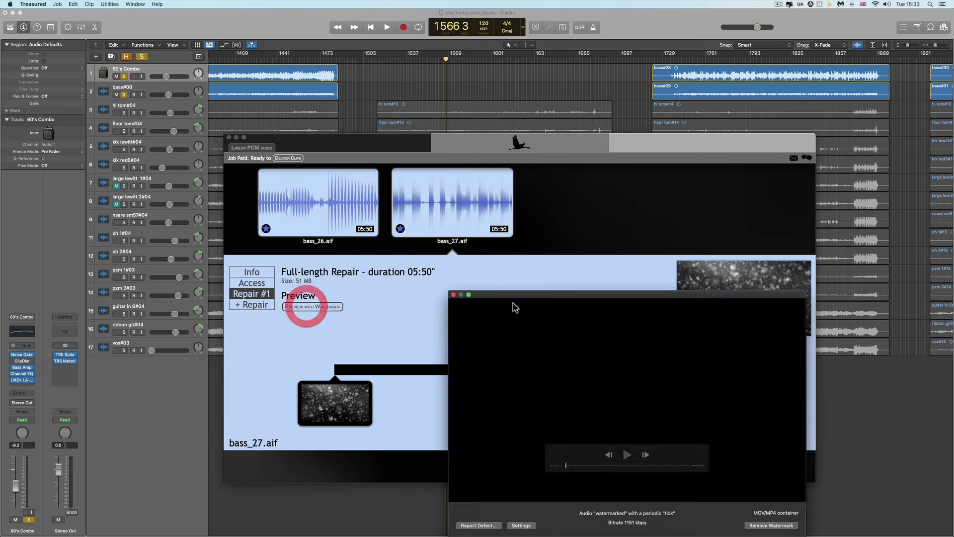
{"action": "left_click_drag", "start_coordinate": [447, 209], "coordinate": [445, 205]}
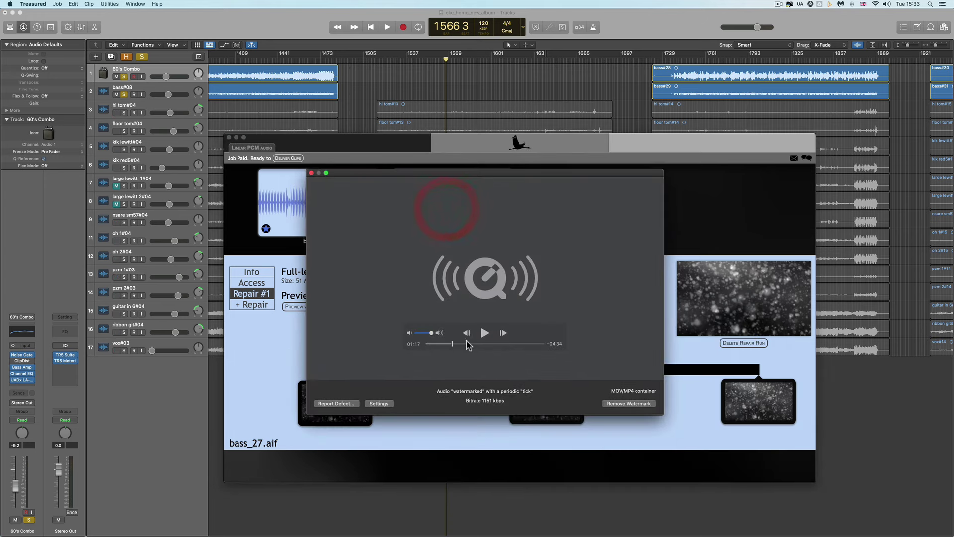
Step: Play the bass_27 preview, skipping ahead to 02:14 and 02:56, then close the player
{"action": "left_click", "coordinate": [485, 332]}
{"action": "left_click", "coordinate": [464, 343]}
{"action": "left_click", "coordinate": [470, 343]}
{"action": "left_click", "coordinate": [484, 344]}
{"action": "left_click", "coordinate": [311, 174]}
{"action": "left_click", "coordinate": [412, 211]}
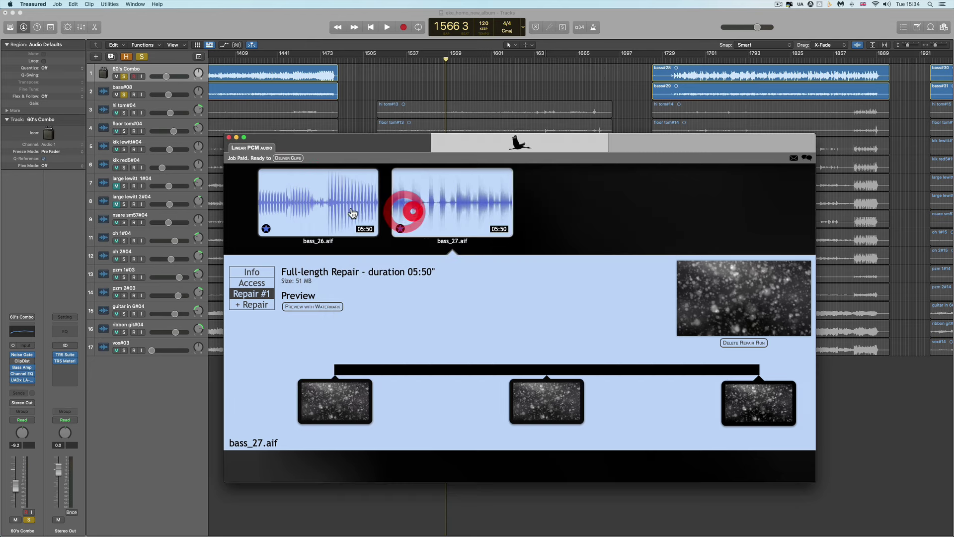
{"action": "left_click", "coordinate": [344, 208]}
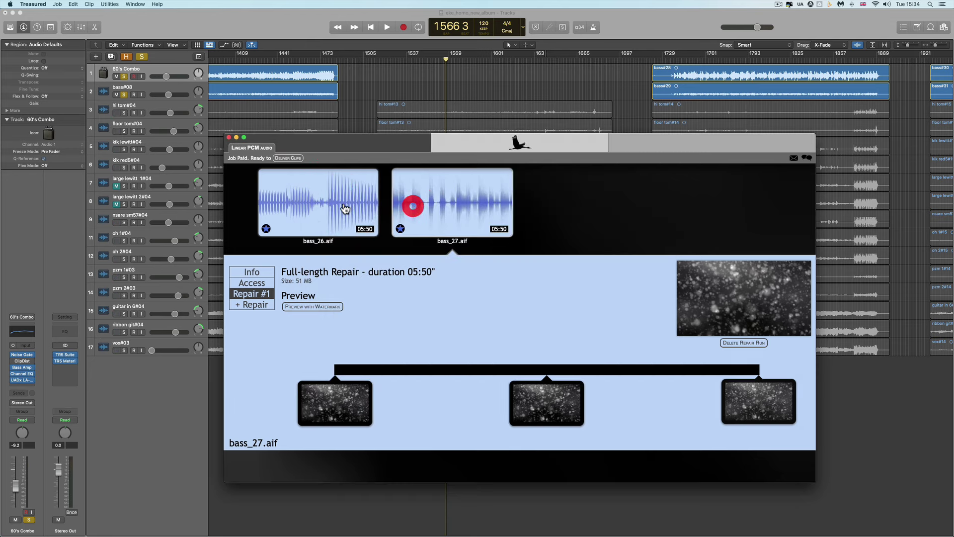
Step: Recheck the bass_26.aif and bass_27.aif repairs, then bring Logic Pro's session to the front
{"action": "left_click", "coordinate": [344, 208]}
{"action": "left_click", "coordinate": [402, 208]}
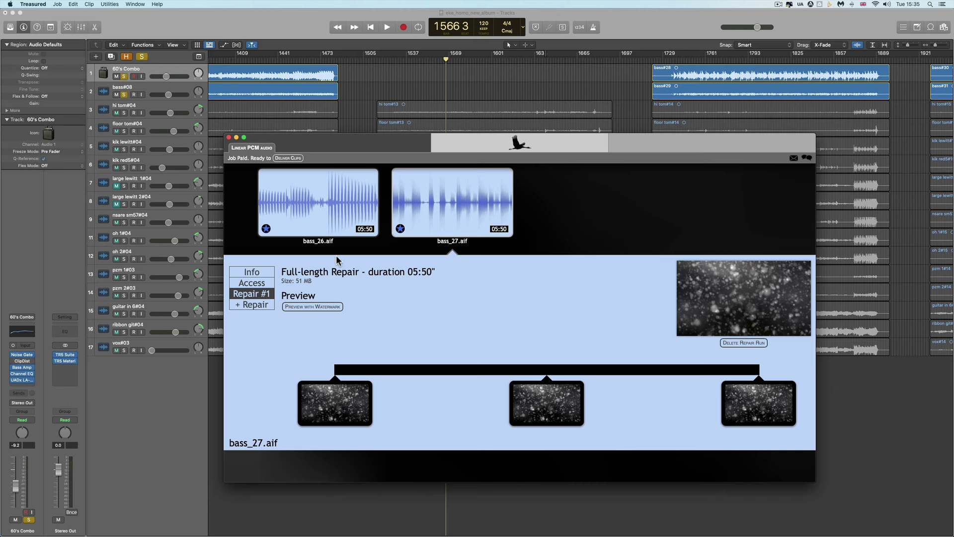
{"action": "left_click", "coordinate": [159, 28]}
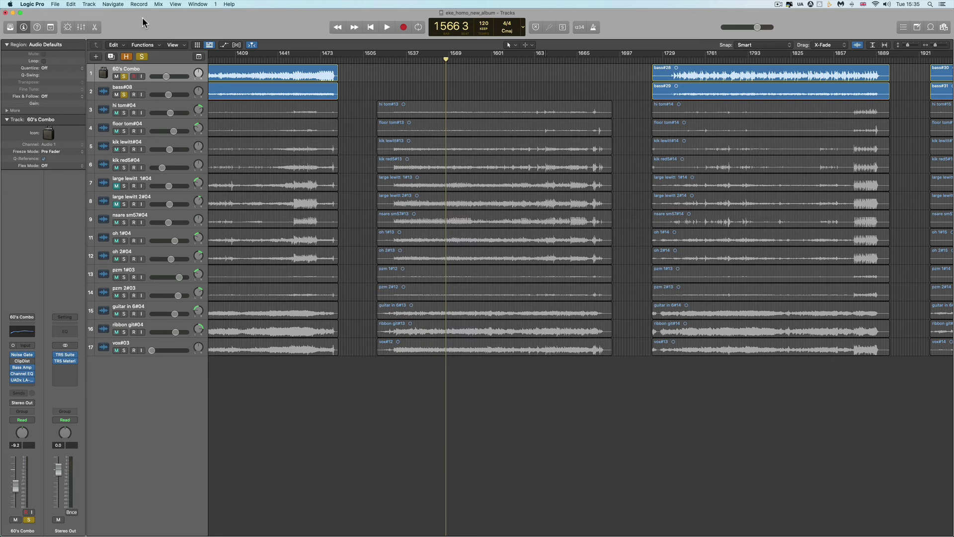
{"action": "left_click", "coordinate": [53, 4]}
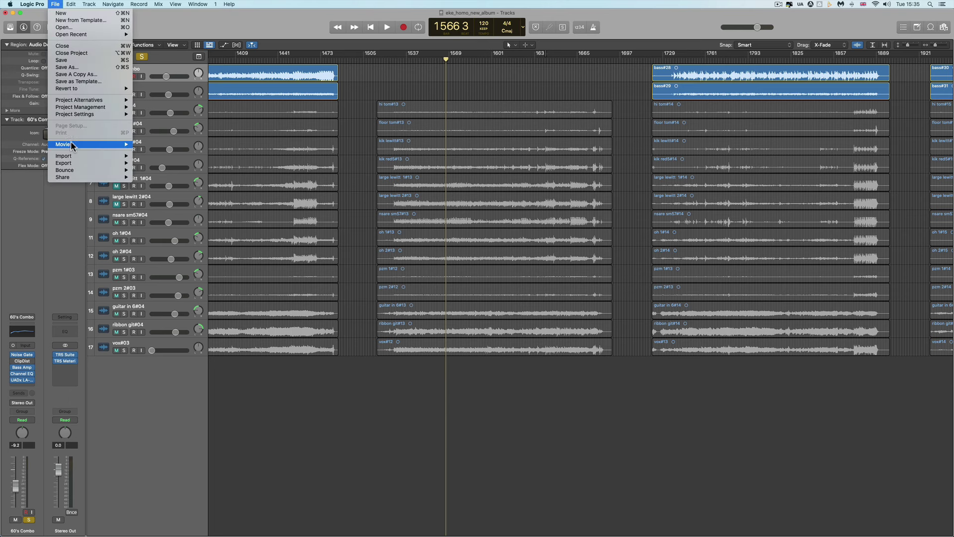
{"action": "mouse_move", "coordinate": [71, 144]}
{"action": "mouse_move", "coordinate": [113, 115]}
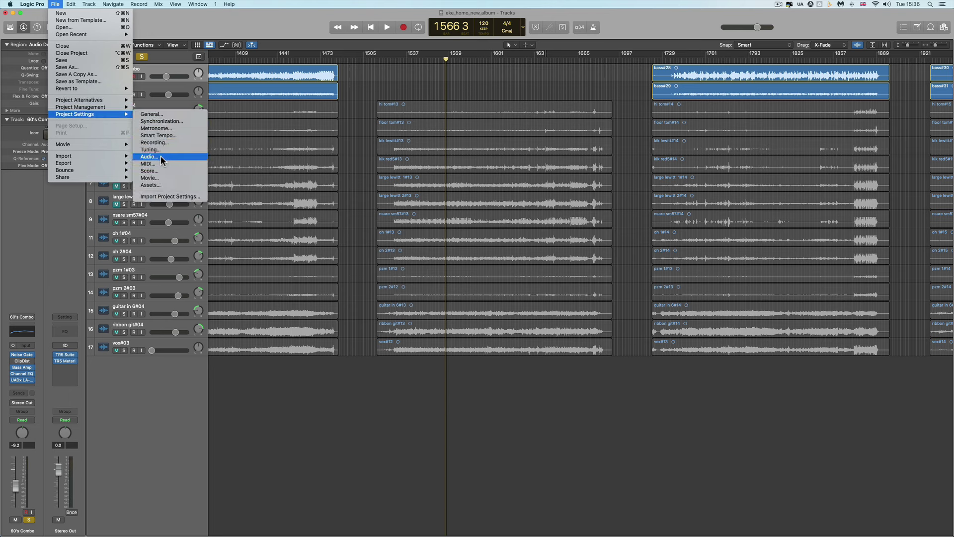
{"action": "left_click", "coordinate": [214, 164]}
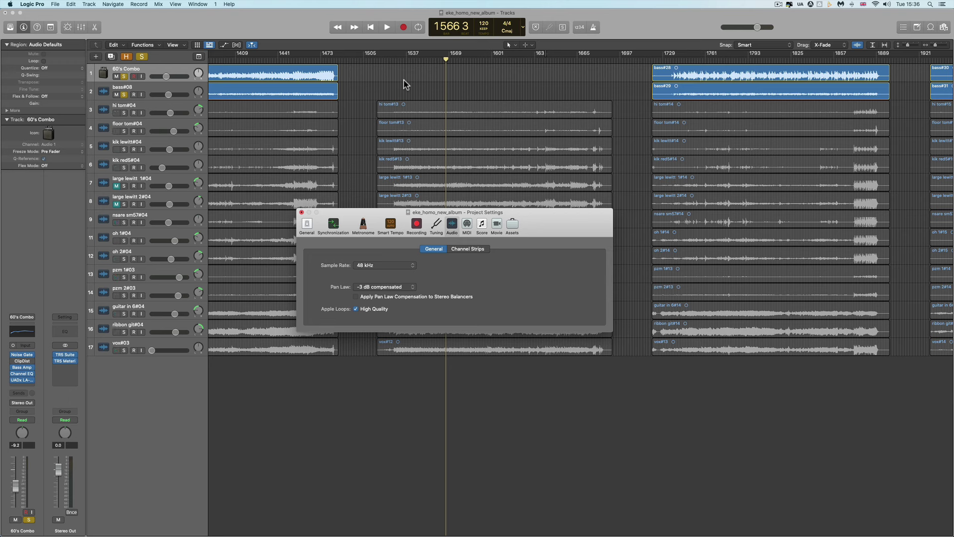
{"action": "left_click", "coordinate": [301, 212]}
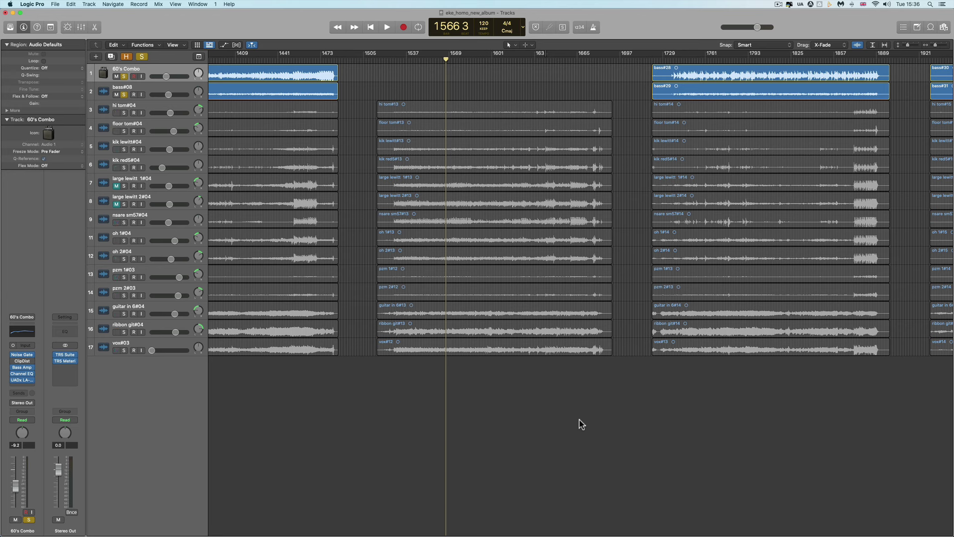
Step: Glance at Treasured, return to Logic Pro, then Cmd-Tab over toward Finder
{"action": "key", "text": "super+Tab"}
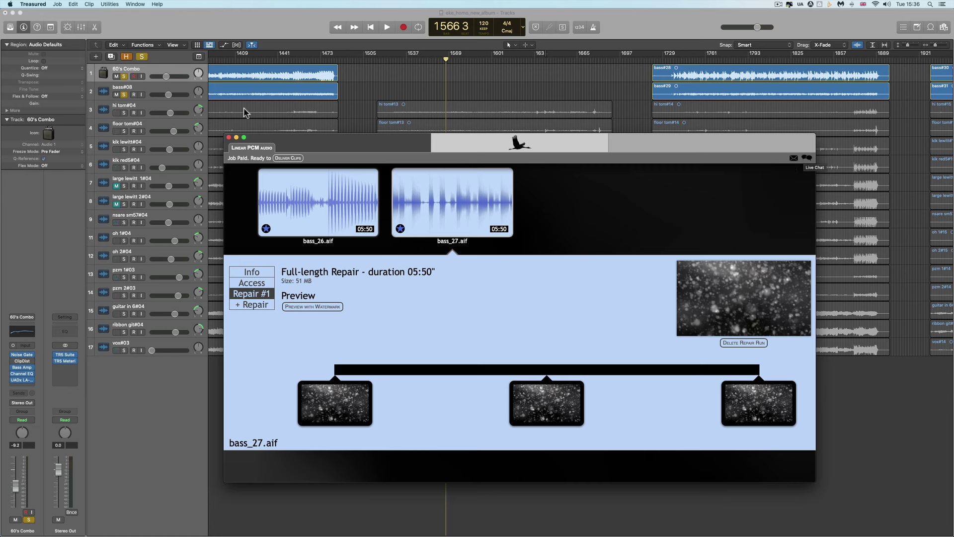
{"action": "left_click", "coordinate": [209, 25]}
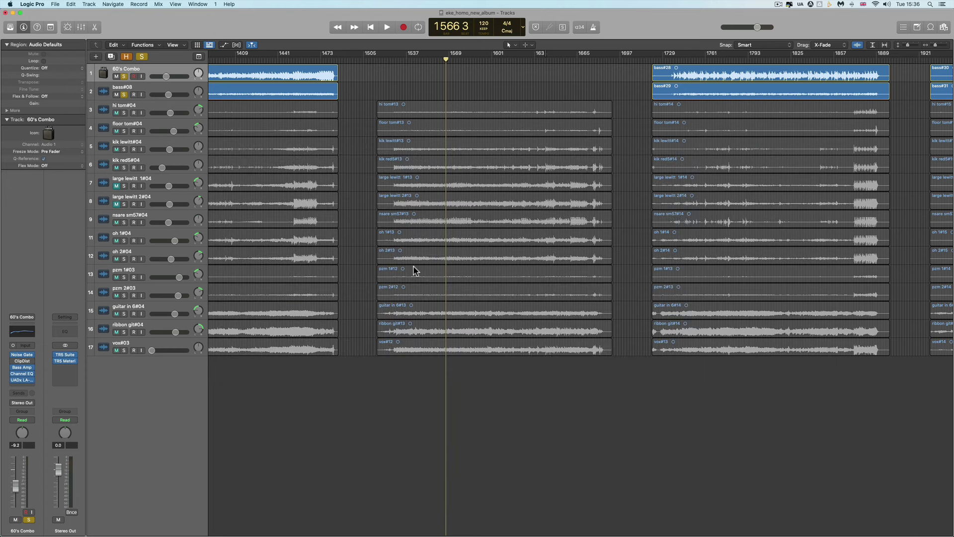
{"action": "key", "text": "super+Tab"}
{"action": "key", "text": "super+Tab"}
{"action": "key", "text": "super+Tab"}
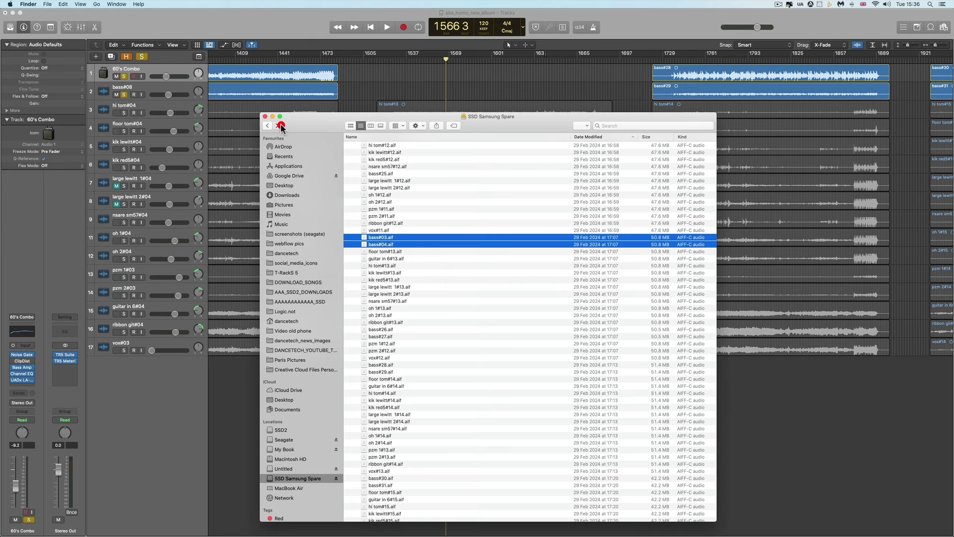
Step: From Audio Files, drag bass_27_fixed.wav and bass_26_fixed.wav onto Logic's track 1
{"action": "left_click", "coordinate": [280, 124]}
{"action": "left_click", "coordinate": [281, 124]}
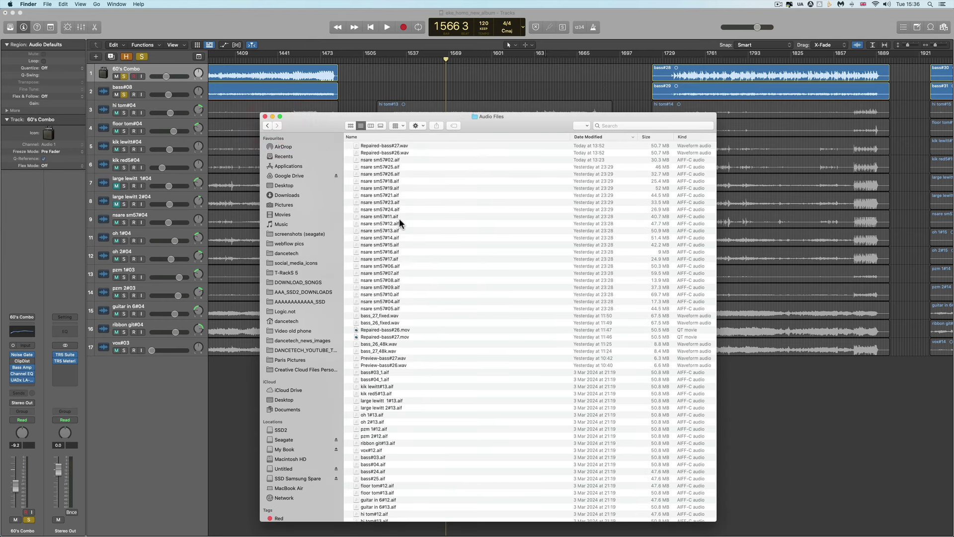
{"action": "scroll", "coordinate": [395, 317], "scroll_direction": "up", "scroll_amount": 2}
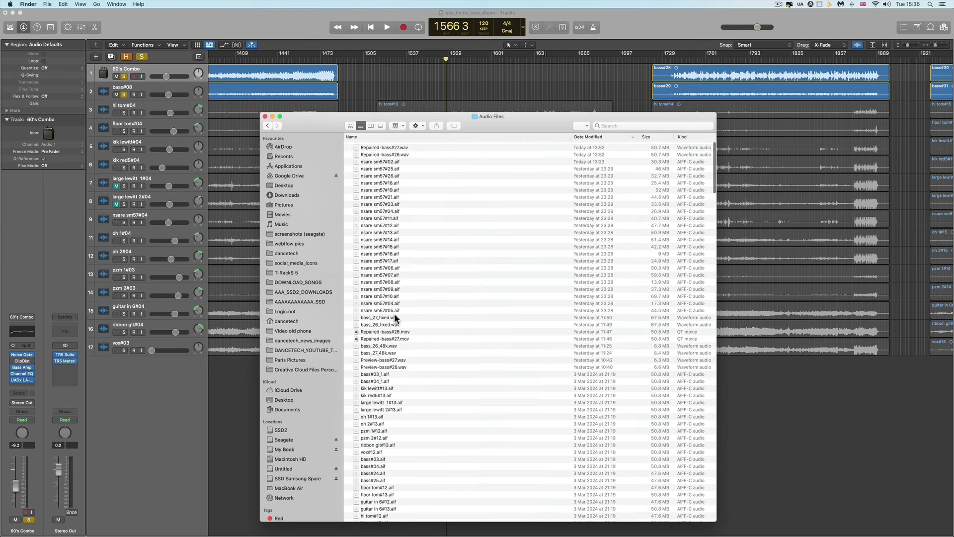
{"action": "left_click", "coordinate": [389, 315]}
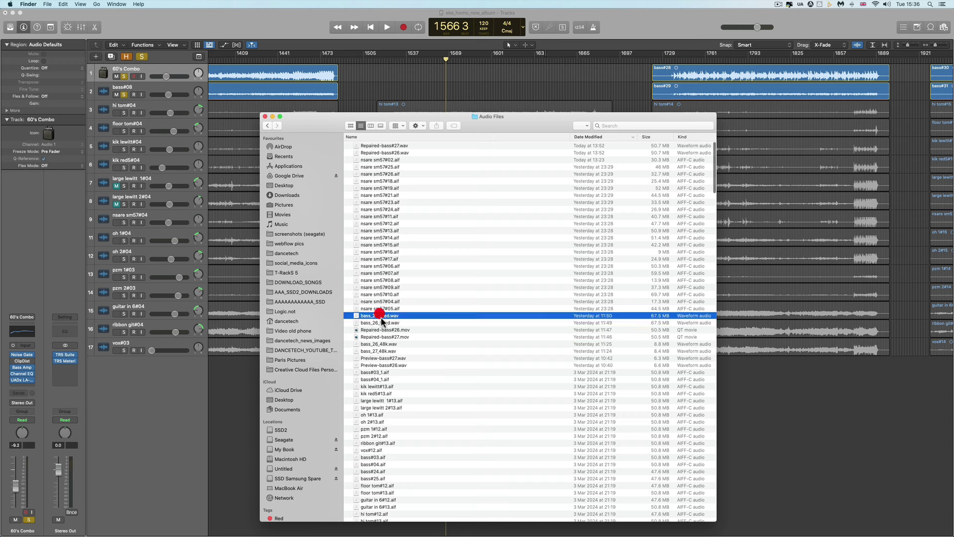
{"action": "left_click", "coordinate": [397, 322], "text": "shift"}
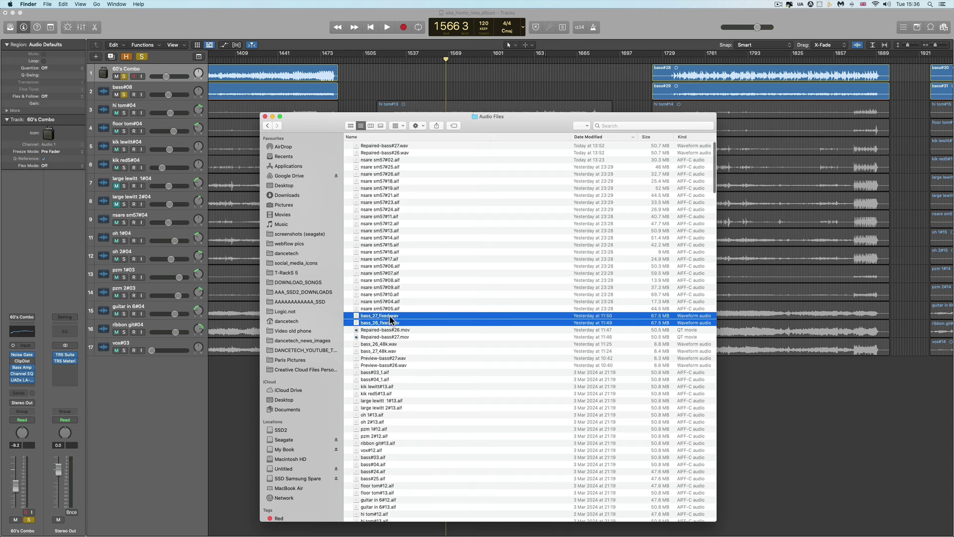
{"action": "left_click_drag", "start_coordinate": [390, 320], "coordinate": [377, 78]}
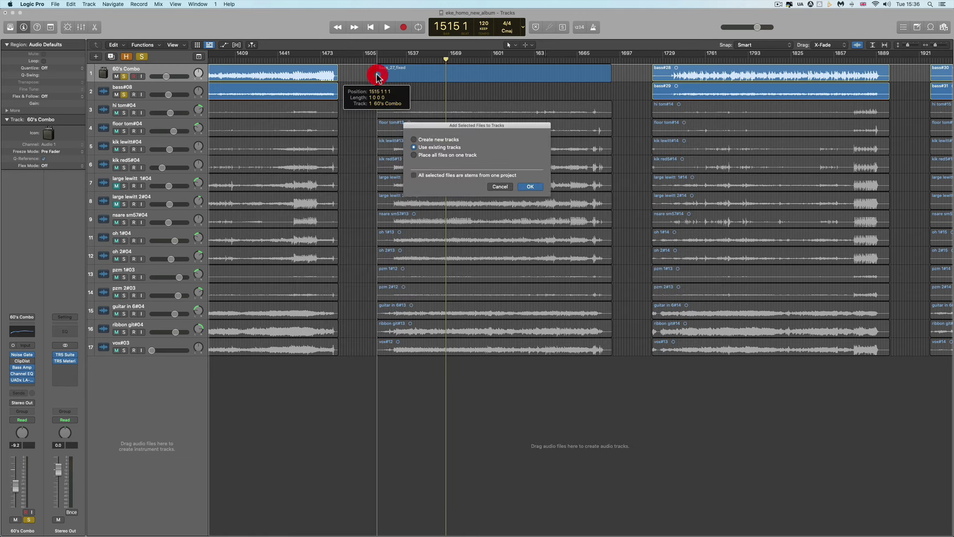
Step: Place the files on the existing tracks and start playback from bar 1548
{"action": "left_click", "coordinate": [531, 186]}
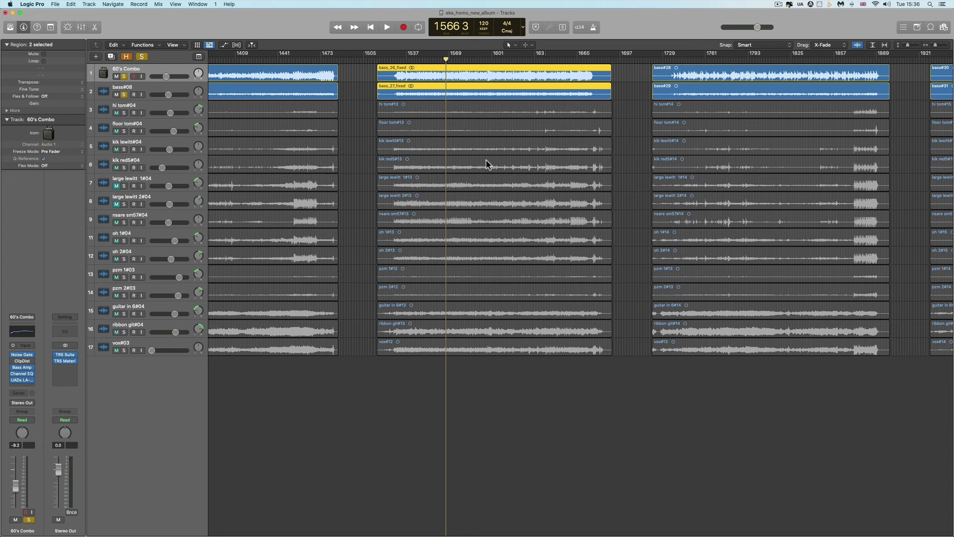
{"action": "left_click", "coordinate": [420, 55]}
{"action": "key", "text": "space"}
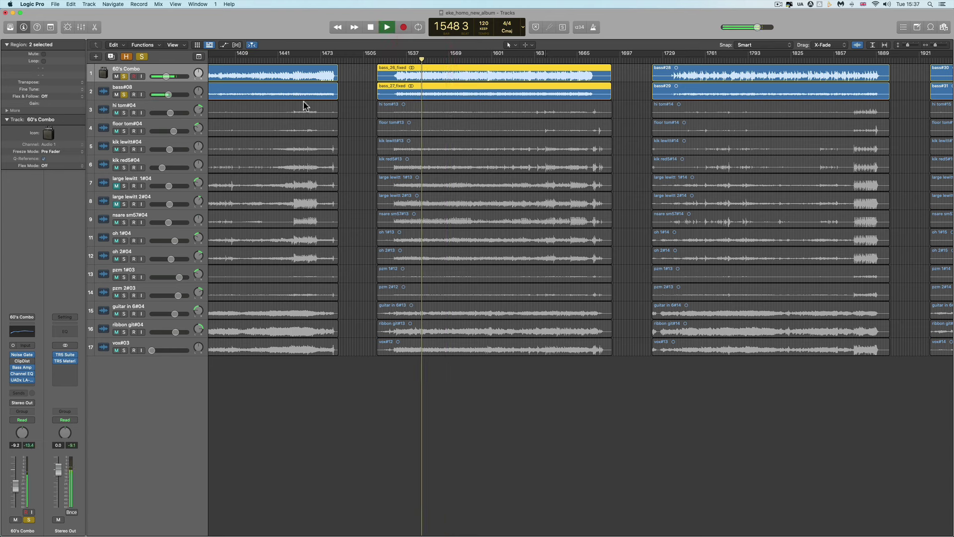
Step: Unsolo 60's Combo and adjust bass#08 volume, trying about +1.1 dB before settling at -7.2 dB
{"action": "left_click", "coordinate": [125, 77]}
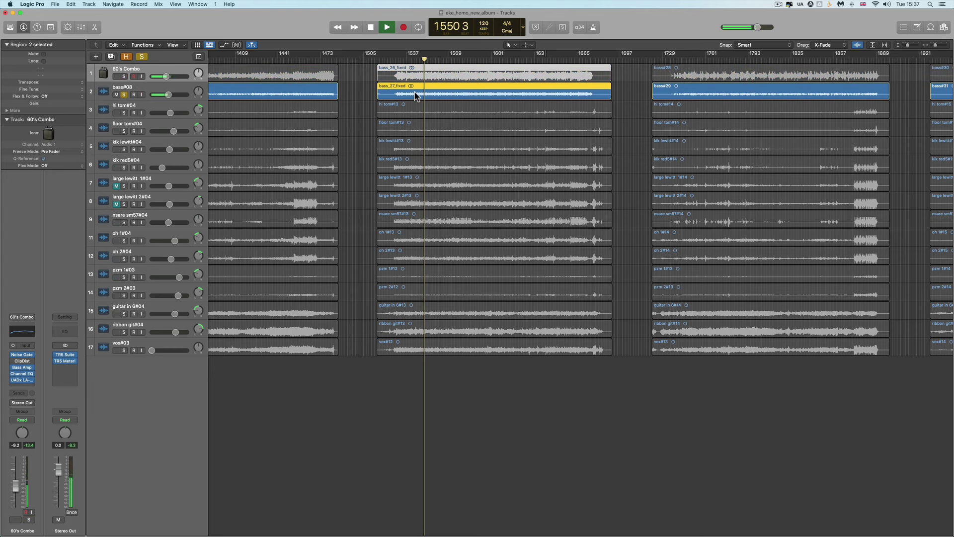
{"action": "left_click", "coordinate": [170, 94]}
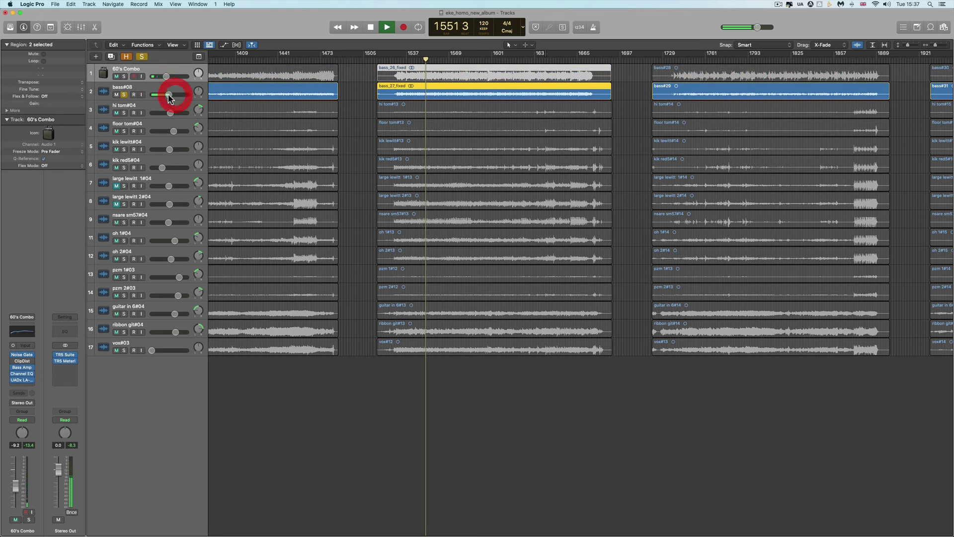
{"action": "left_click", "coordinate": [185, 95]}
{"action": "key", "text": "space"}
{"action": "left_click_drag", "start_coordinate": [177, 94], "coordinate": [180, 95]}
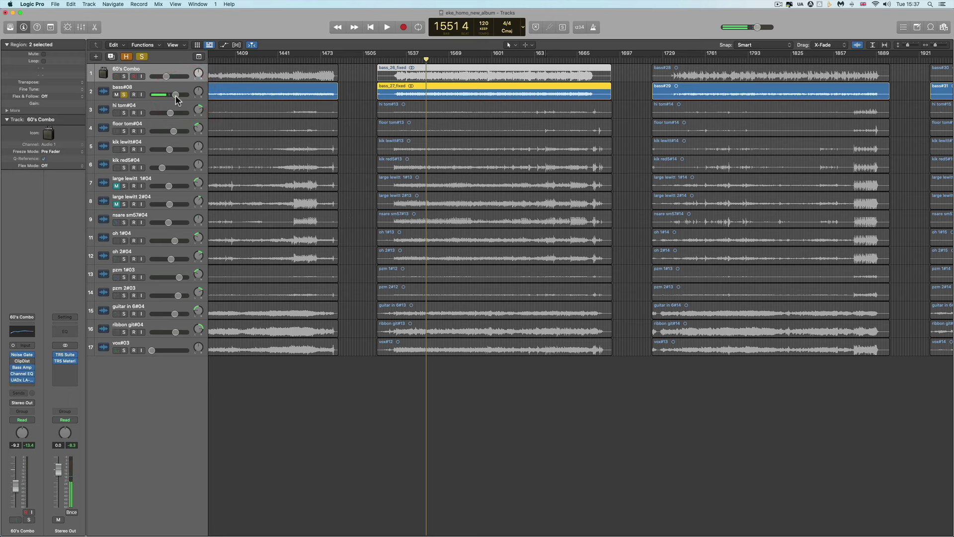
{"action": "left_click", "coordinate": [187, 94]}
{"action": "key", "text": "space"}
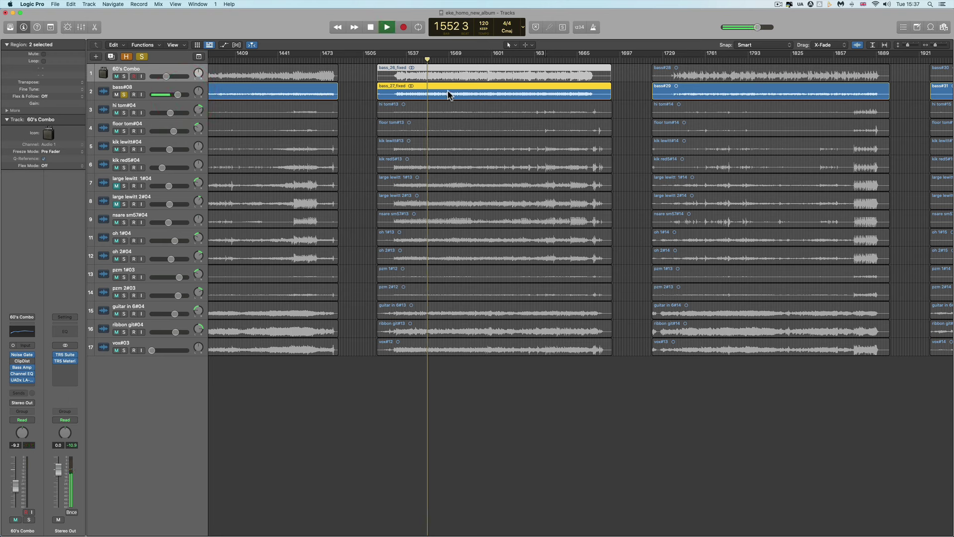
{"action": "left_click_drag", "start_coordinate": [177, 94], "coordinate": [143, 96]}
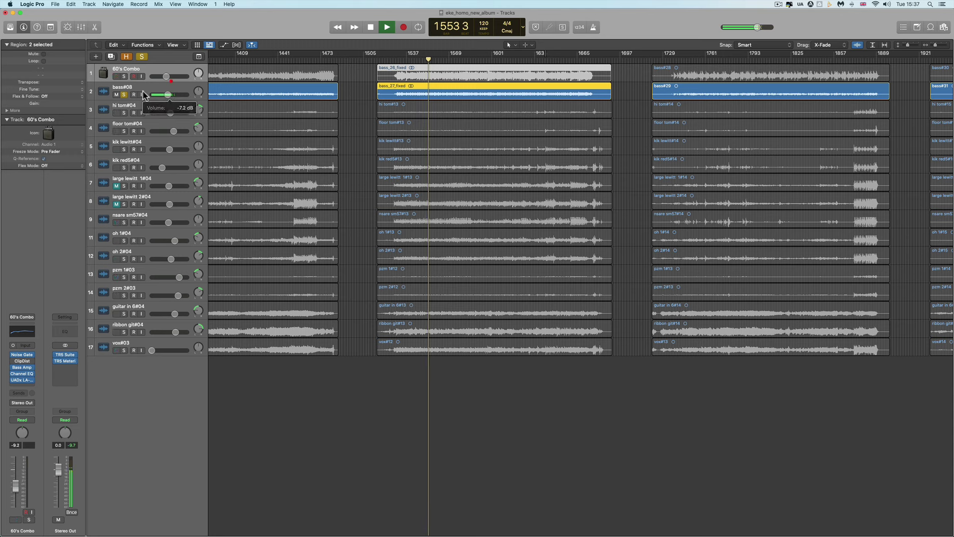
{"action": "key", "text": "space"}
Step: Solo 60's Combo and bass#08 during playback, then turn solo off for the full mix
{"action": "left_click", "coordinate": [124, 76]}
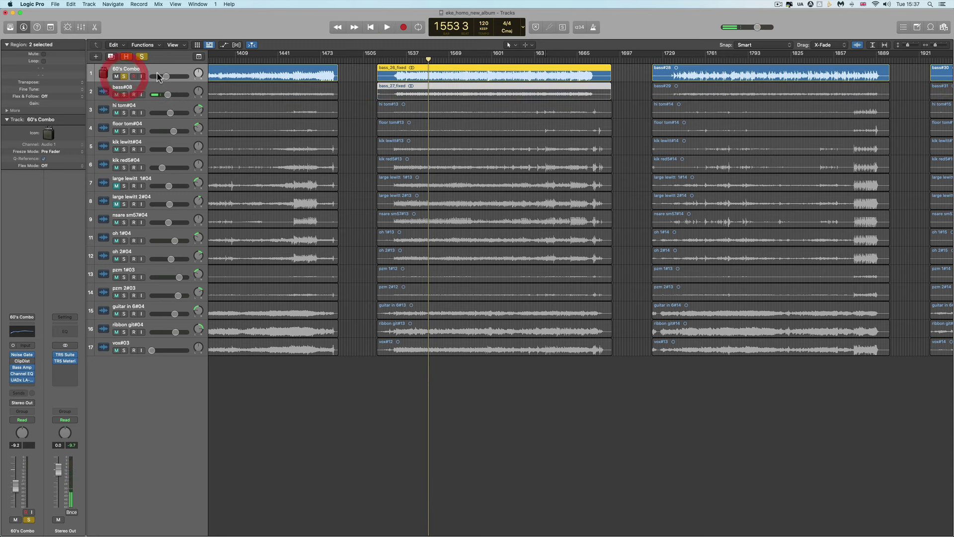
{"action": "key", "text": "space"}
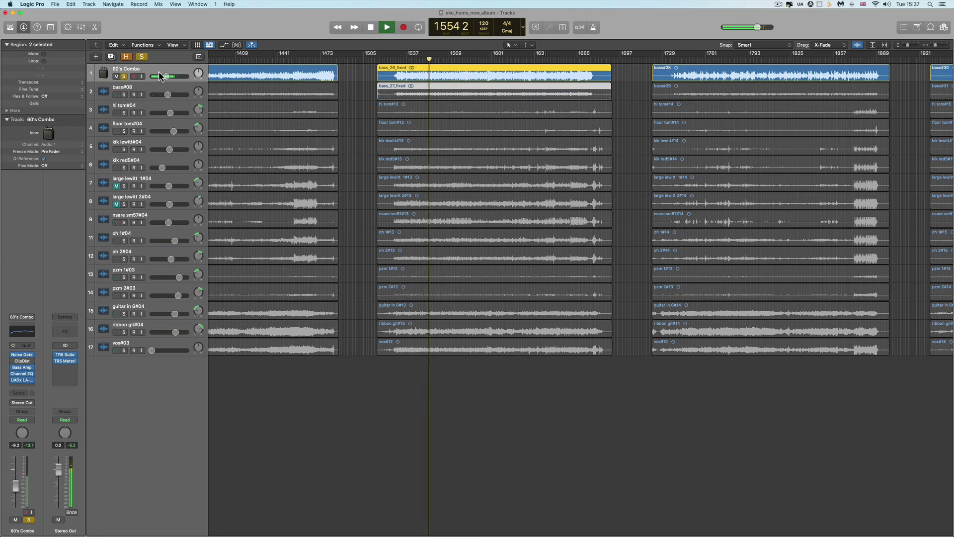
{"action": "left_click", "coordinate": [125, 94]}
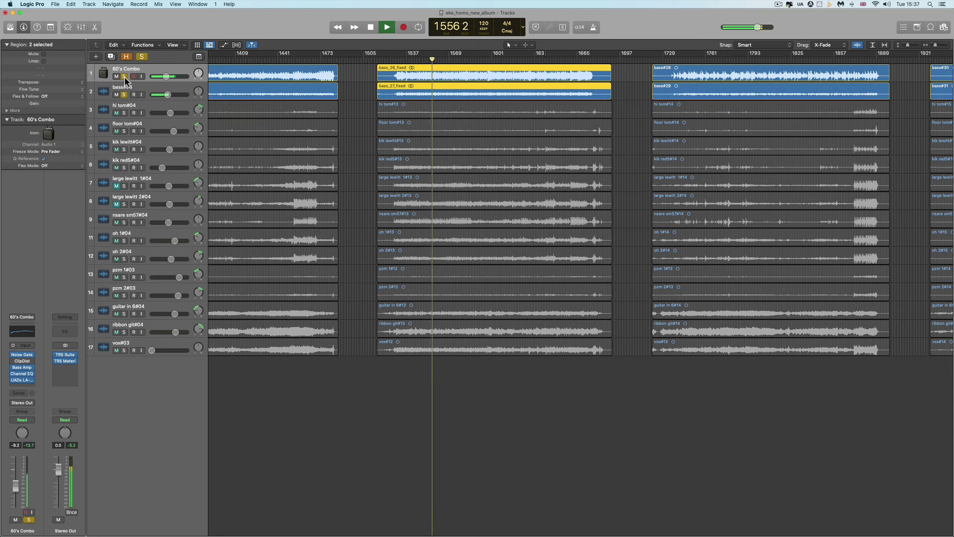
{"action": "left_click", "coordinate": [124, 76]}
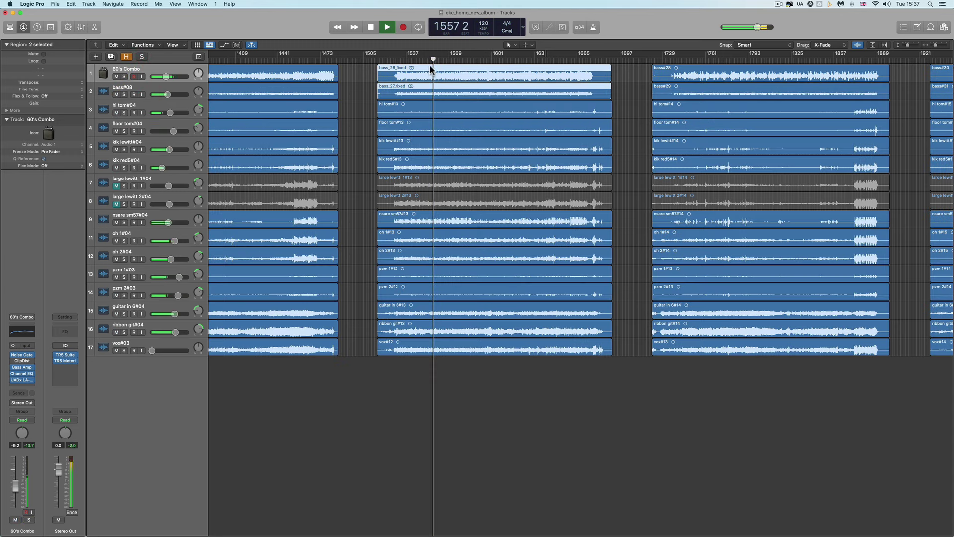
Step: Nudge the 60's Combo volume to -9.0 dB, jump playback to bar 1569, then stop
{"action": "left_click_drag", "start_coordinate": [167, 76], "coordinate": [172, 76]}
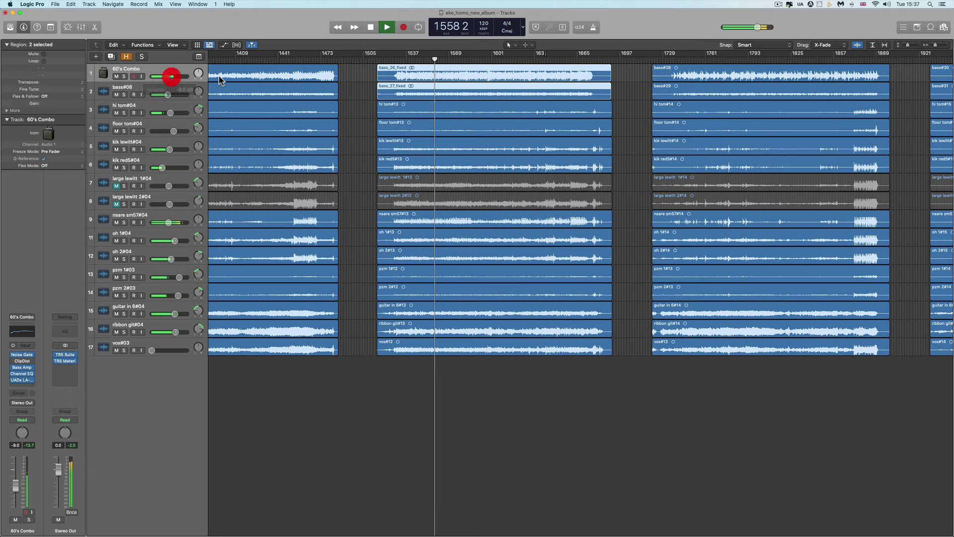
{"action": "left_click", "coordinate": [448, 60]}
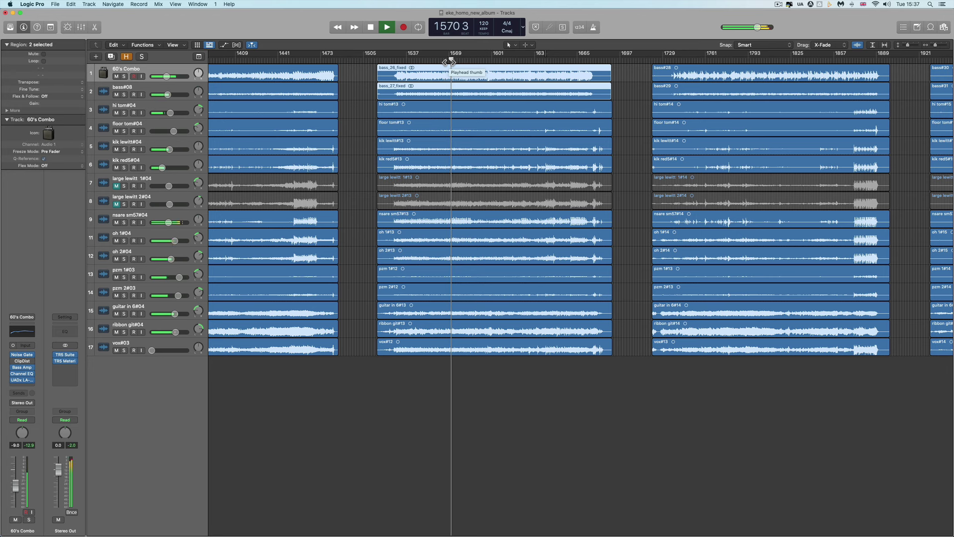
{"action": "key", "text": "space"}
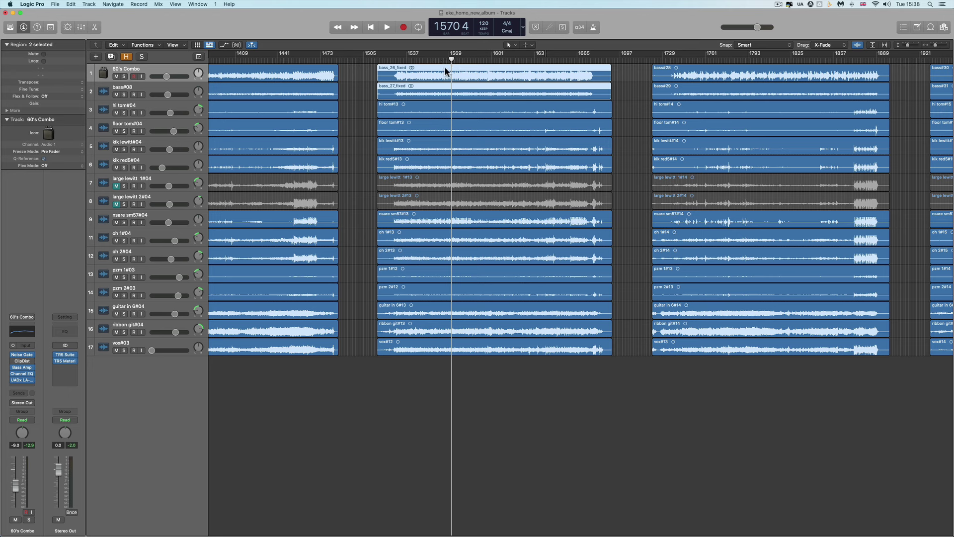
{"action": "mouse_move", "coordinate": [450, 58]}
{"action": "left_mouse_down"}
{"action": "mouse_move", "coordinate": [442, 59]}
{"action": "mouse_move", "coordinate": [466, 59]}
{"action": "mouse_move", "coordinate": [448, 58]}
{"action": "left_mouse_up"}
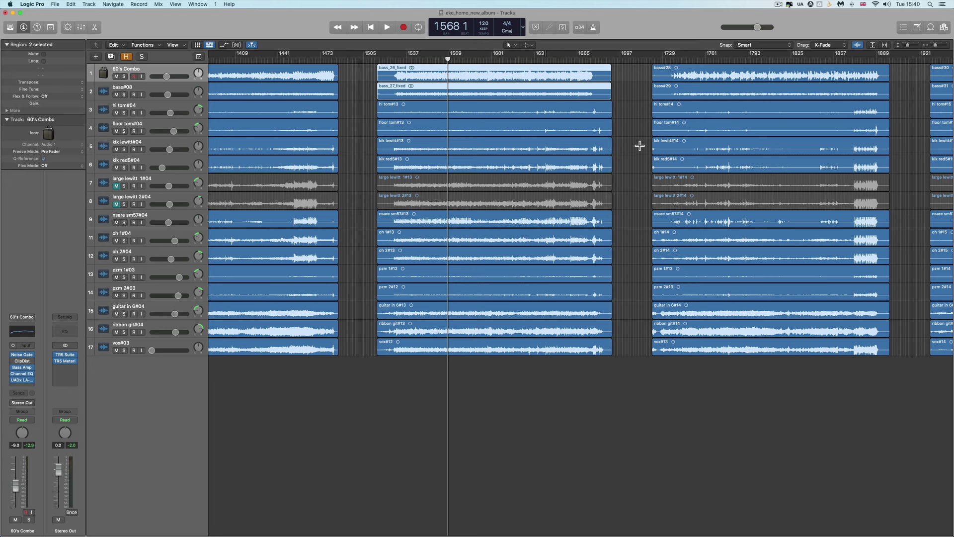
Step: Switch to Brave to bring up the Treasured video repair web page
{"action": "key", "text": "super+Tab"}
{"action": "key", "text": "super+Tab"}
{"action": "key", "text": "super+Tab"}
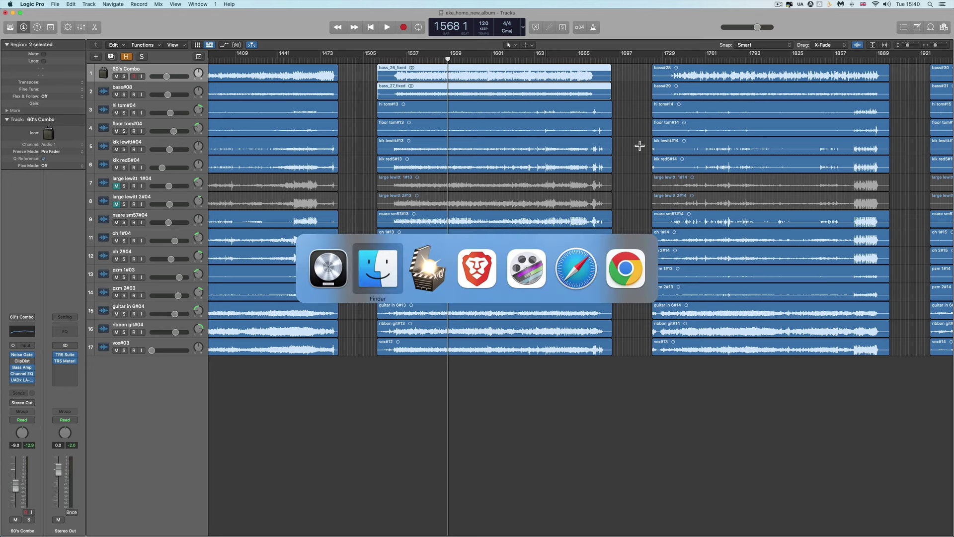